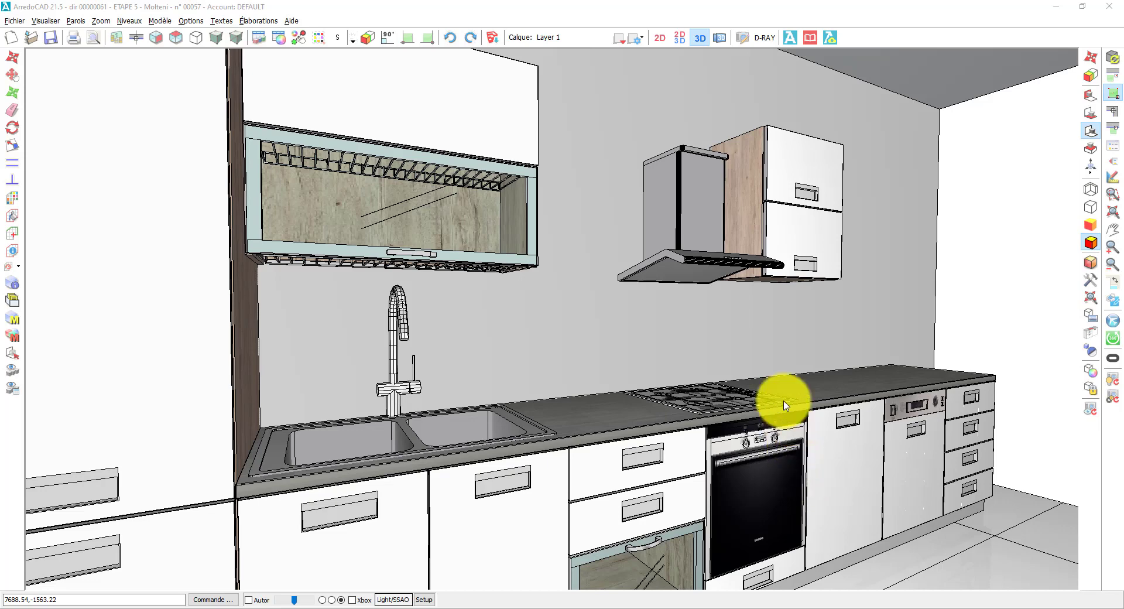
# Set up a print preview that includes Vue Plan, Vues Face, Tops / Cadres / Socles / Etagères / Grandes Étagères and Éléments Coupés Ou Spéciaux
pyautogui.click(103, 63)
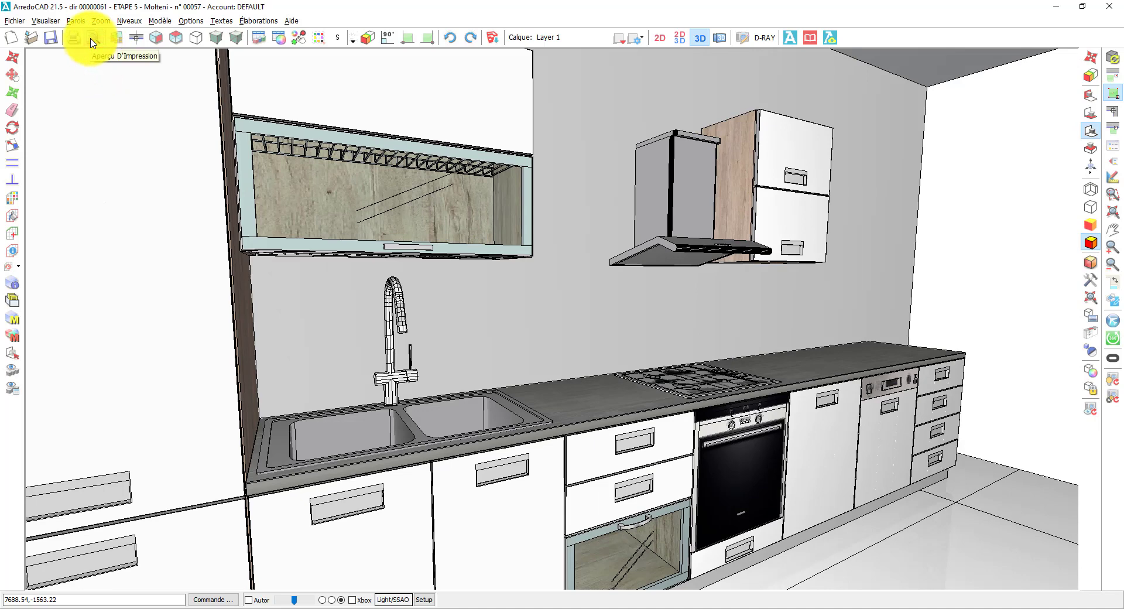
pyautogui.click(91, 40)
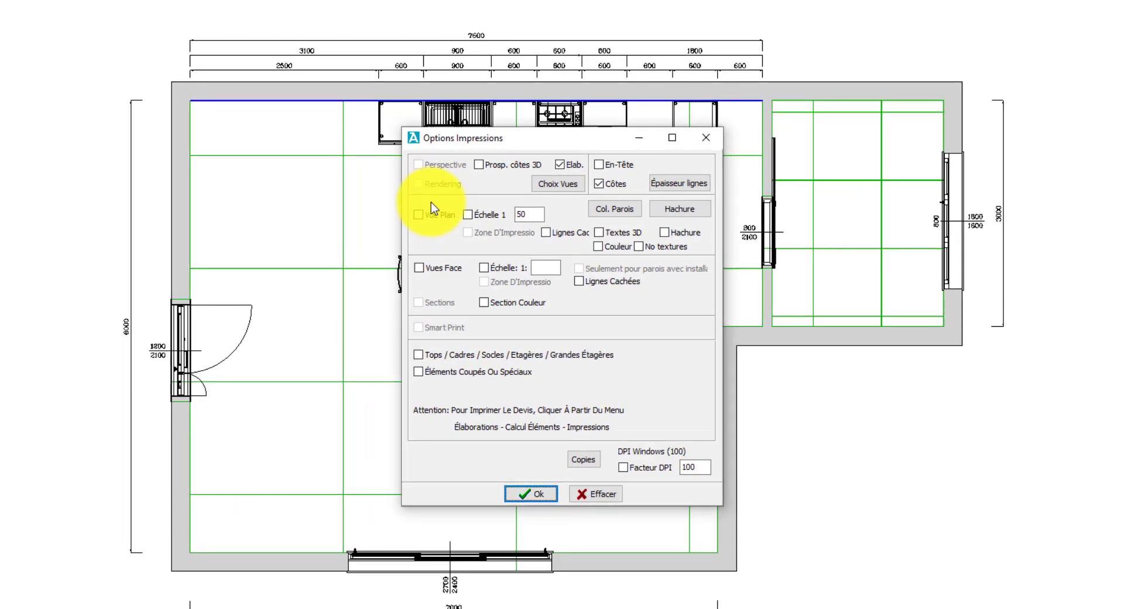
pyautogui.click(417, 214)
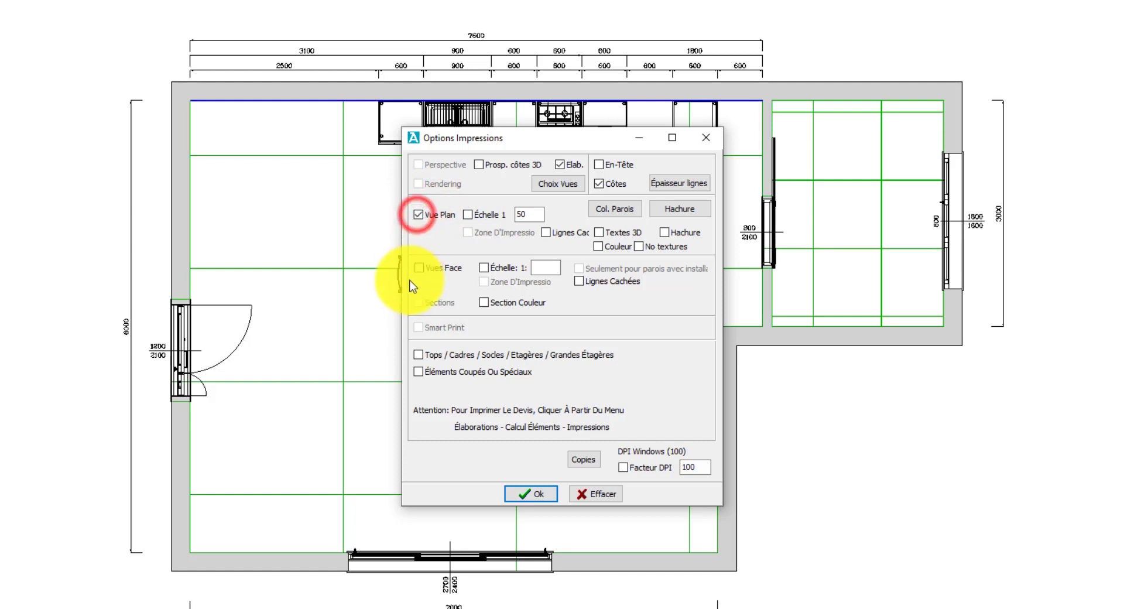
pyautogui.click(418, 268)
pyautogui.click(416, 355)
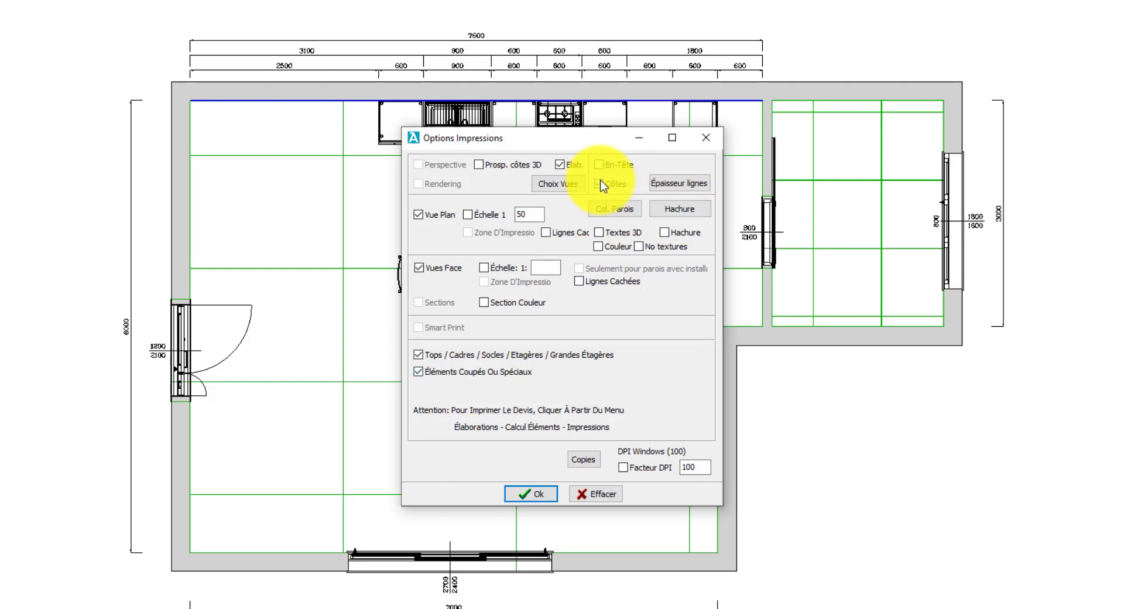
# Accept the print options and generate the preview with horizontal page orientation
pyautogui.click(534, 491)
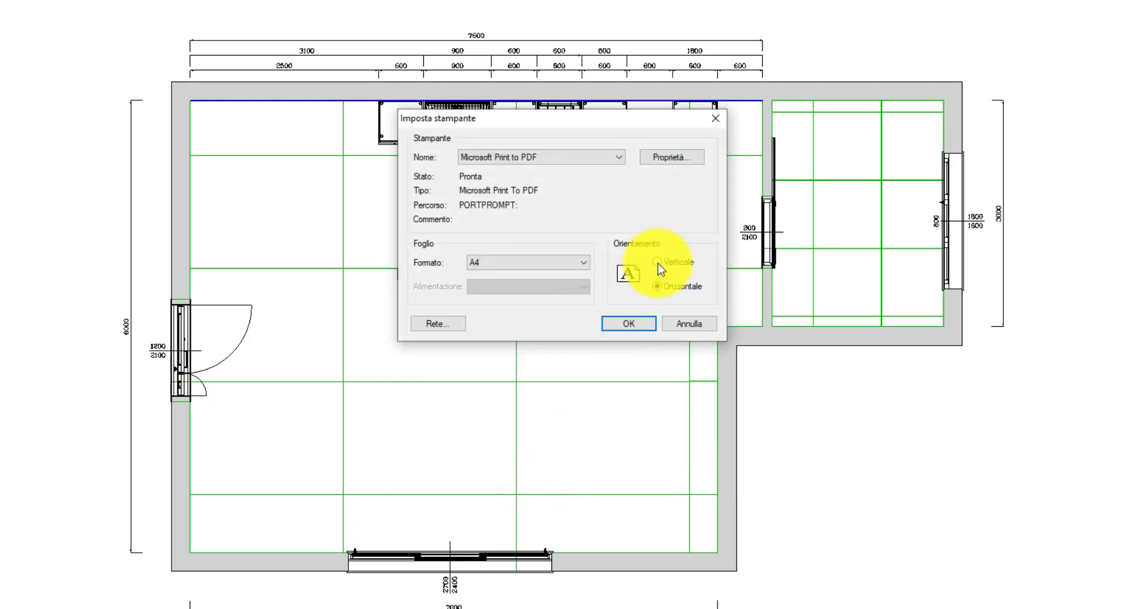
pyautogui.click(656, 286)
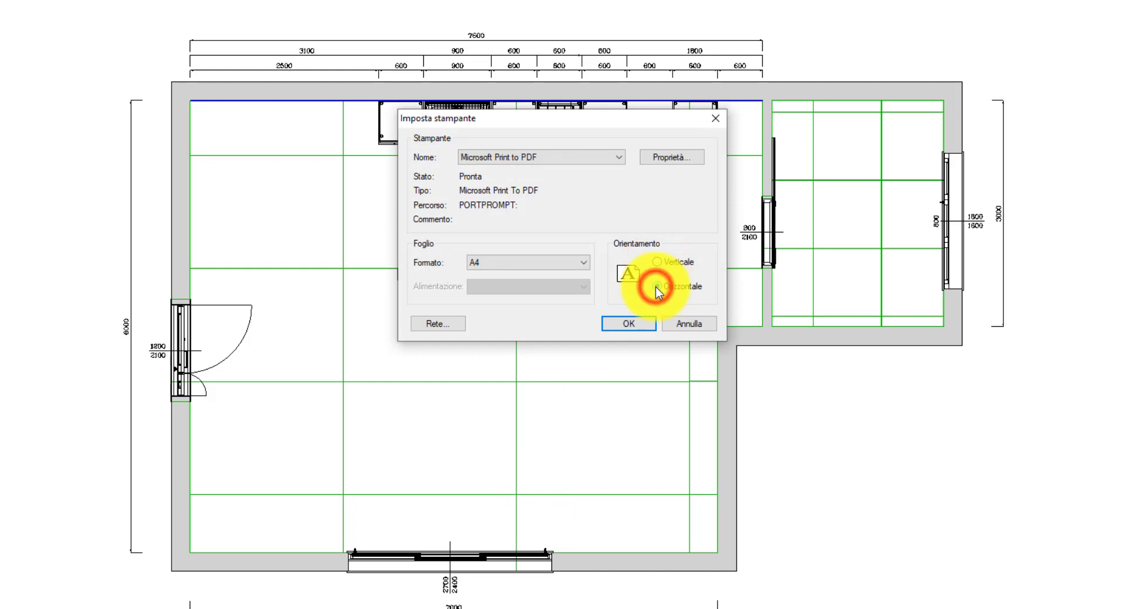
pyautogui.click(627, 328)
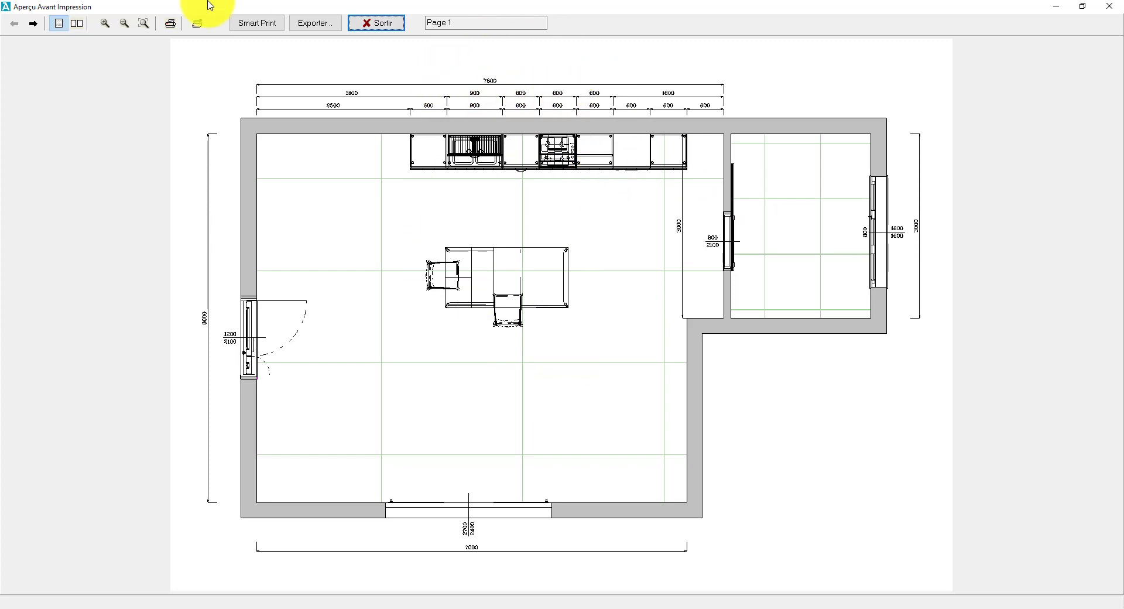
# Review the preview pages in order, from the floor plan through the wall elevations, worktop and plinth drawings to the special elements
pyautogui.click(34, 24)
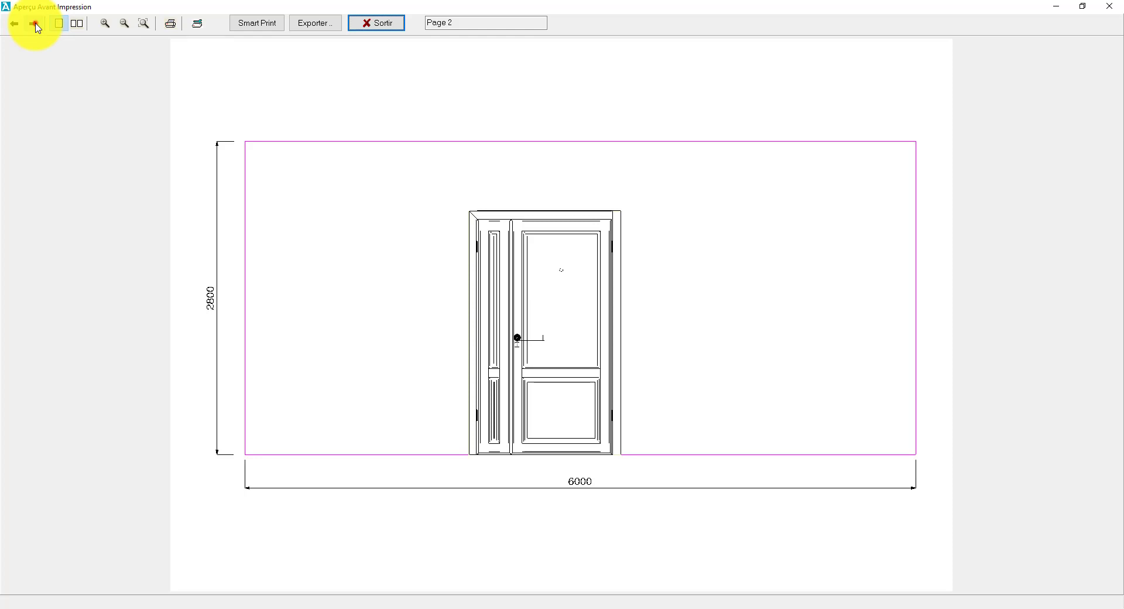
pyautogui.click(35, 24)
pyautogui.click(35, 24)
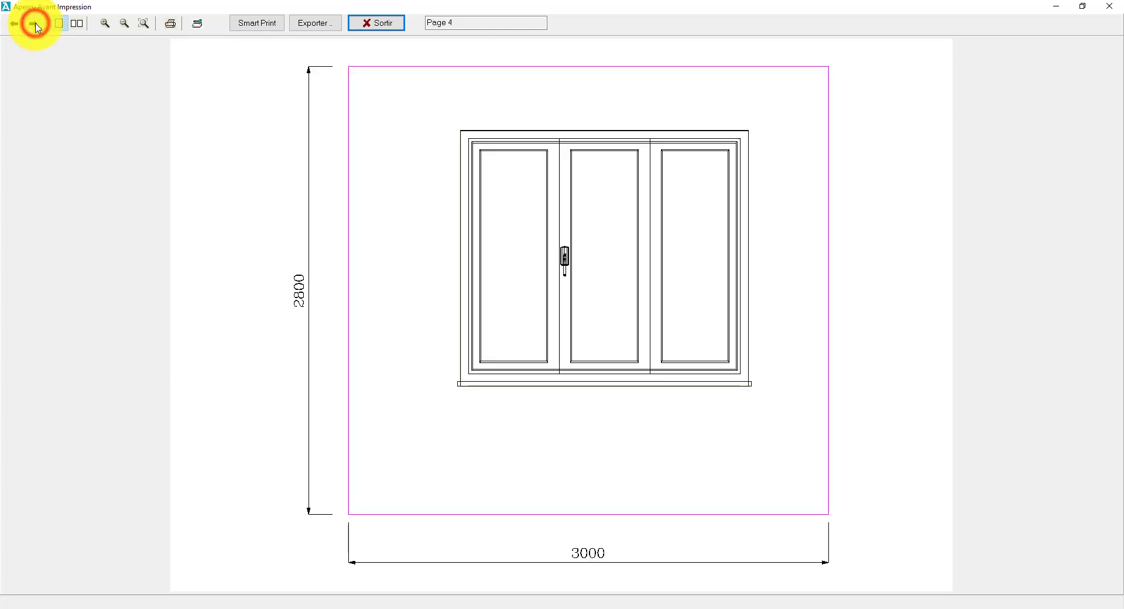
pyautogui.click(35, 24)
pyautogui.click(35, 24)
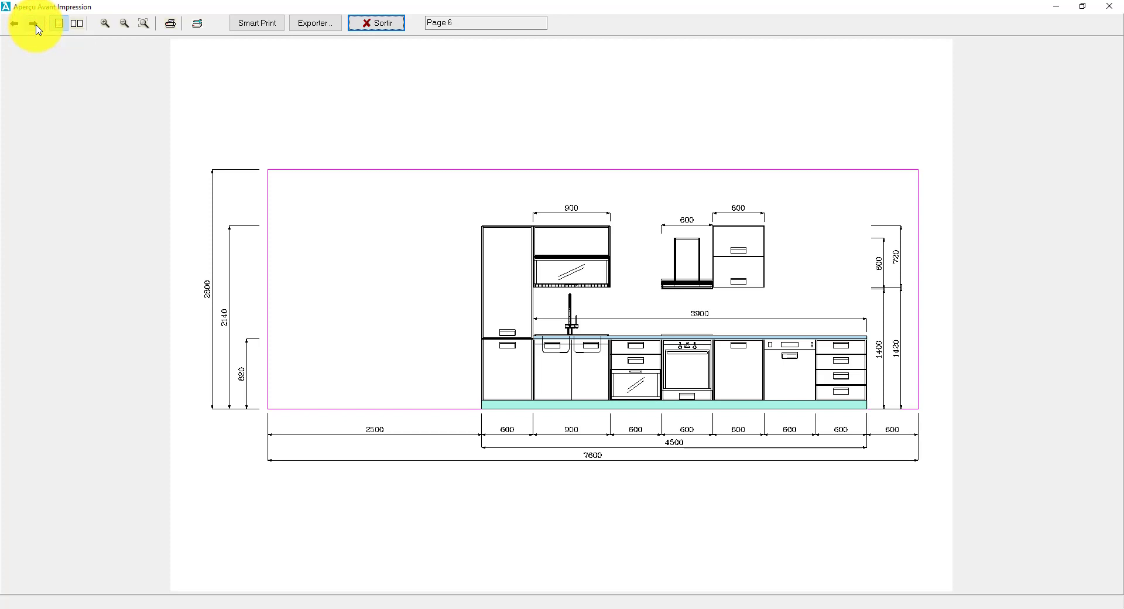
pyautogui.click(35, 24)
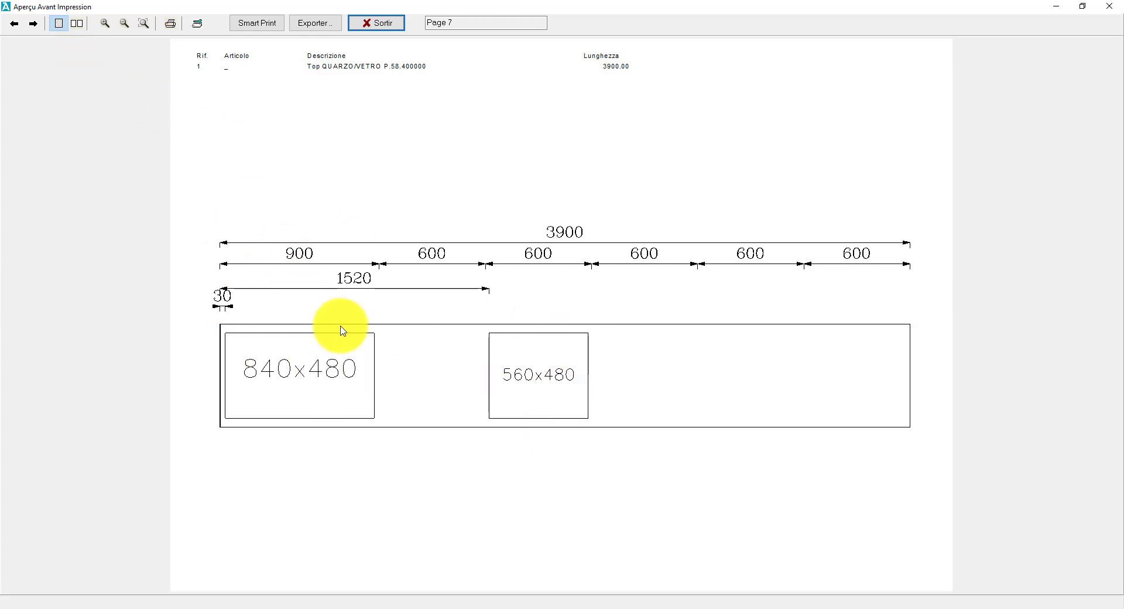
pyautogui.click(33, 24)
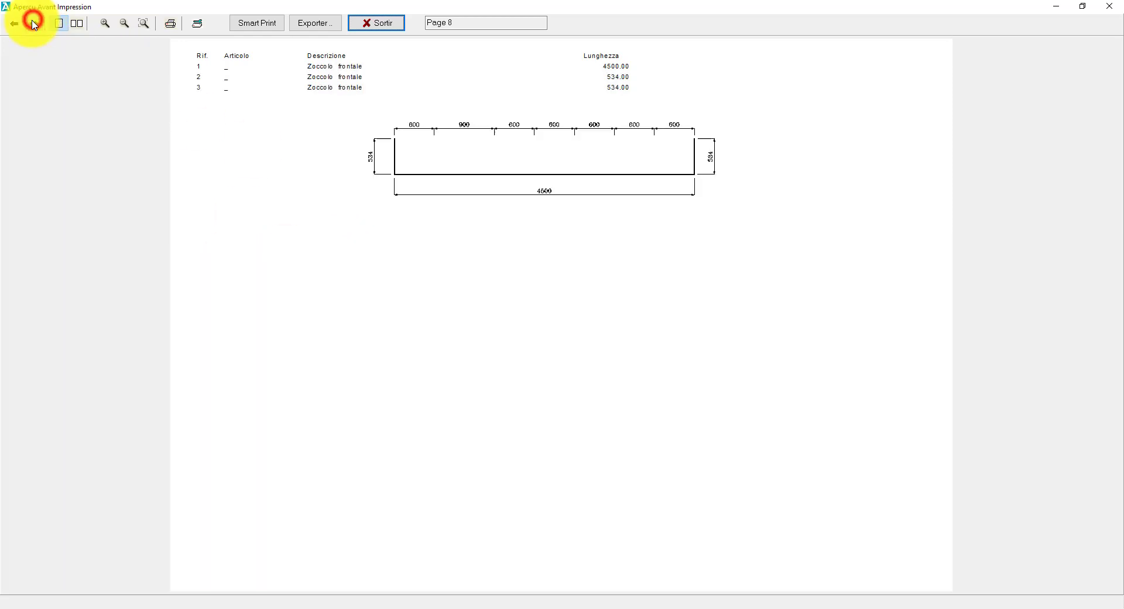
pyautogui.click(33, 24)
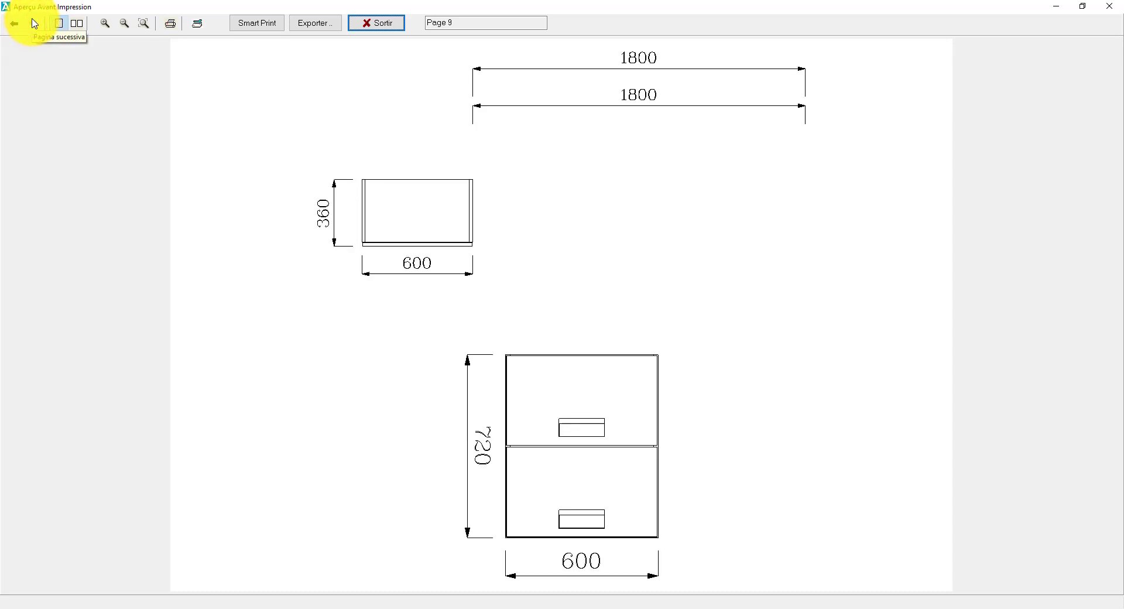
pyautogui.click(35, 24)
# Start exporting the preview pages and choose Jpeg Image (JPG) as the file type
pyautogui.click(305, 24)
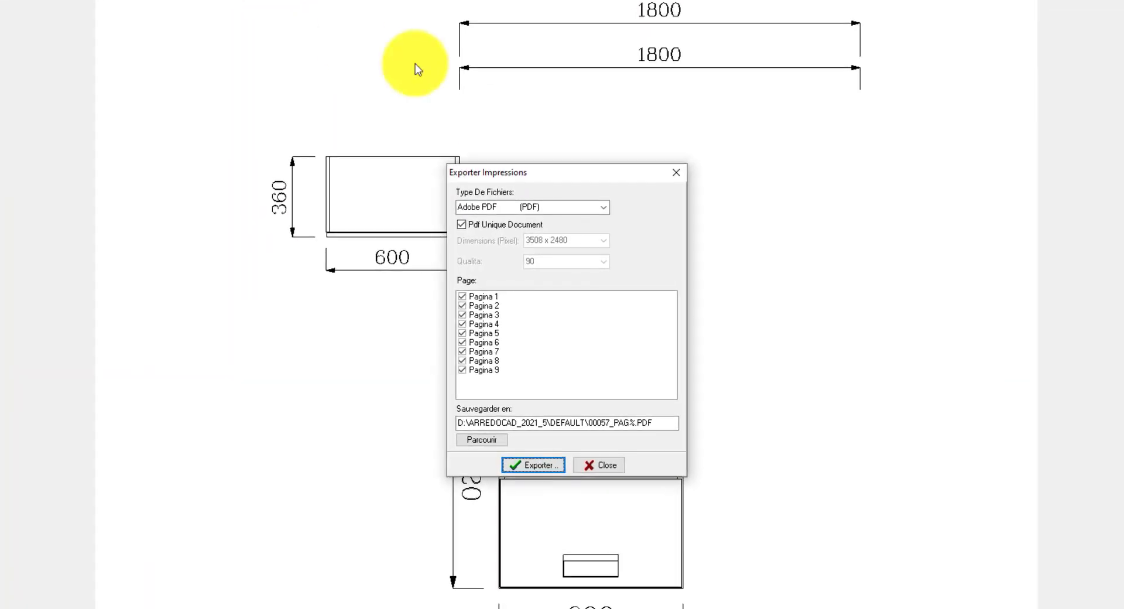
pyautogui.click(604, 205)
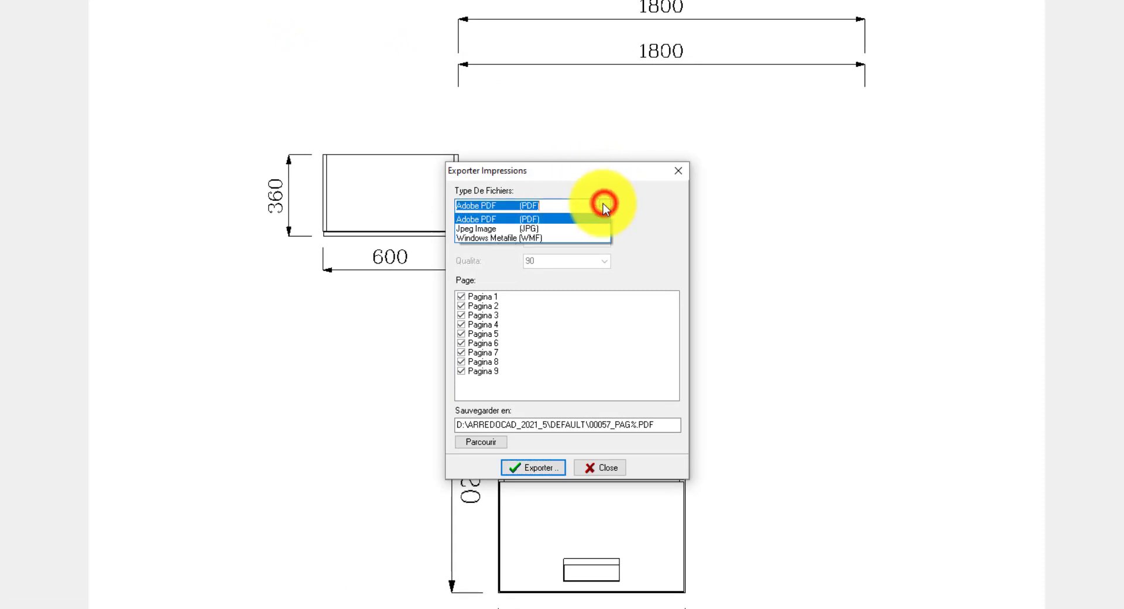
pyautogui.click(573, 228)
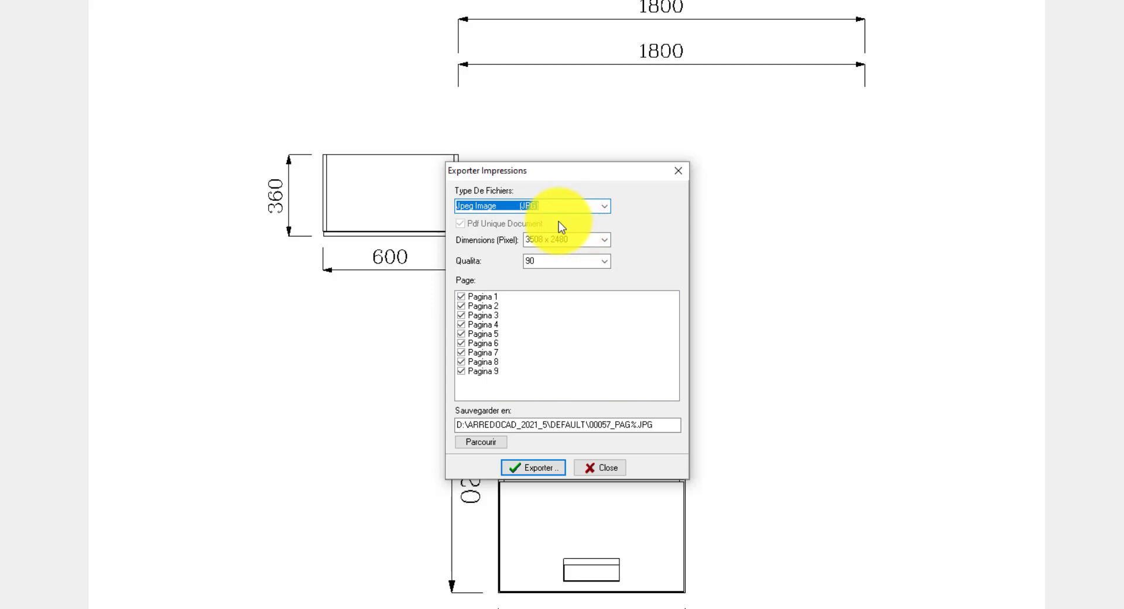
# Browse for the export destination, create a folder named impressions in Documents and open it
pyautogui.click(489, 444)
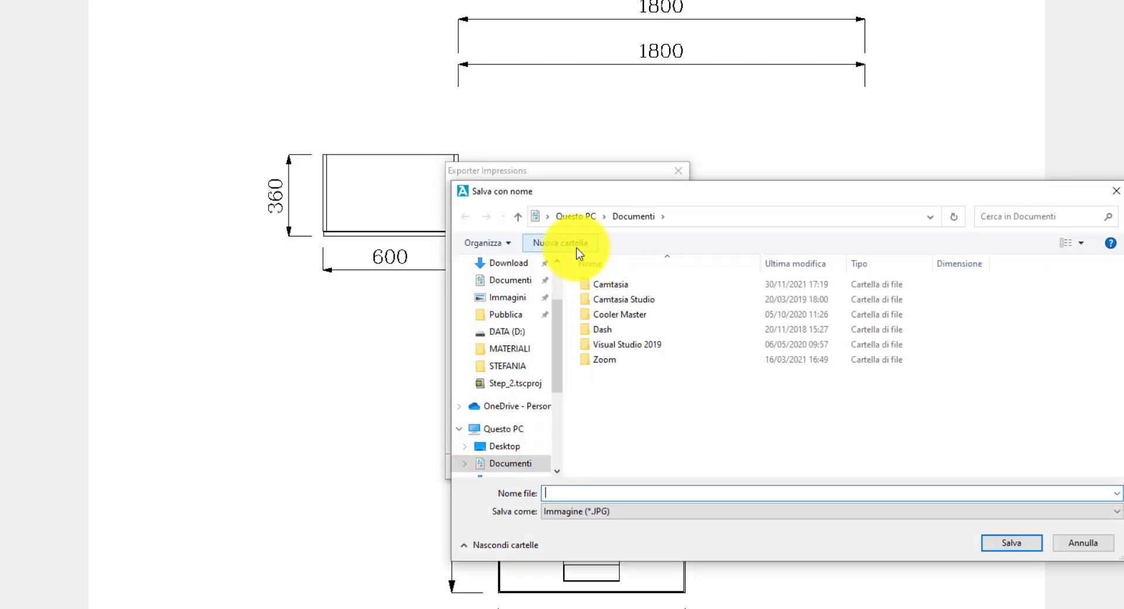
pyautogui.click(574, 245)
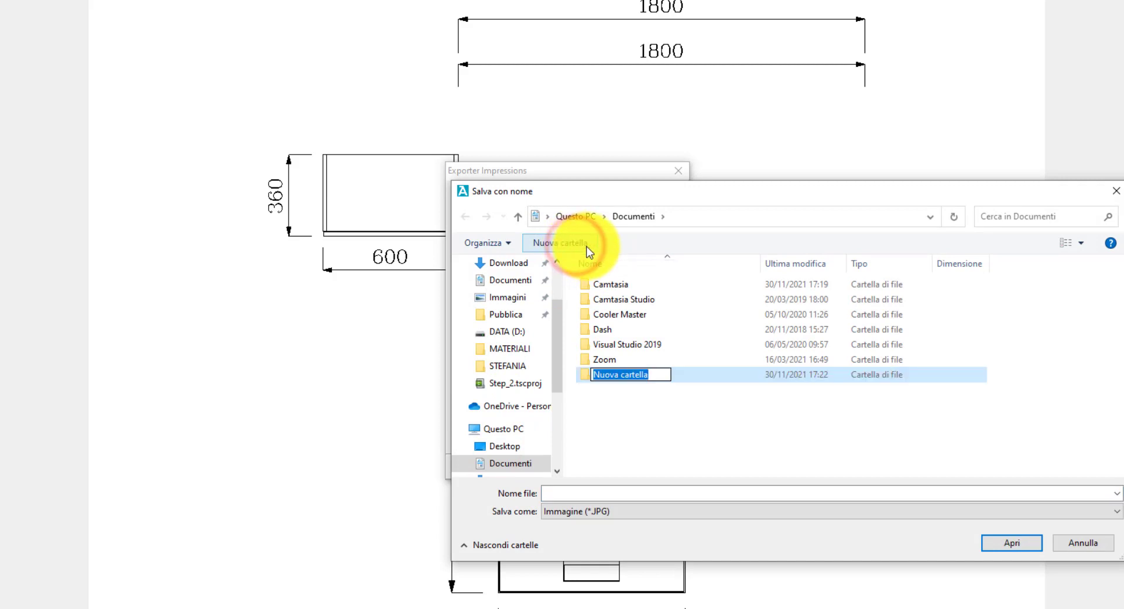
pyautogui.write('impressions')
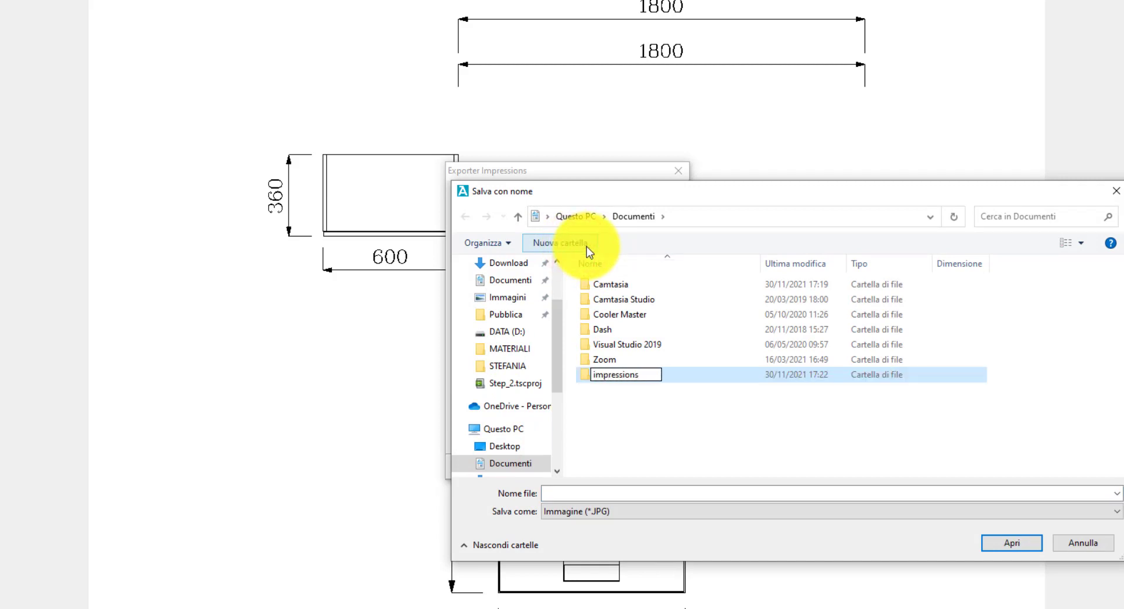
pyautogui.click(652, 372)
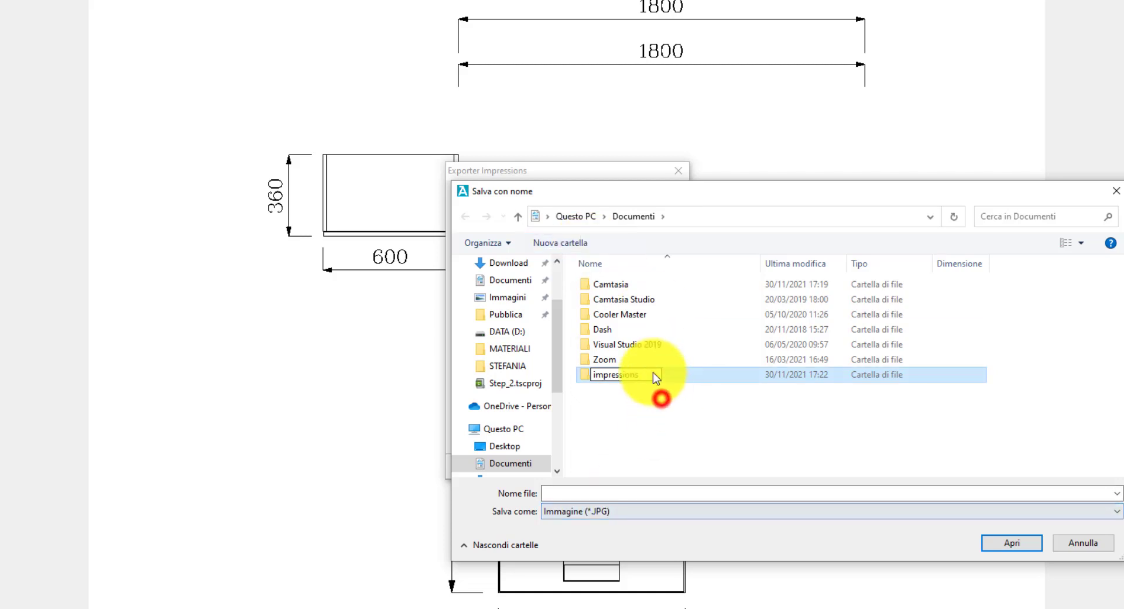
pyautogui.doubleClick(652, 371)
# Name the export file impressions and save that destination
pyautogui.click(611, 491)
pyautogui.write('imp')
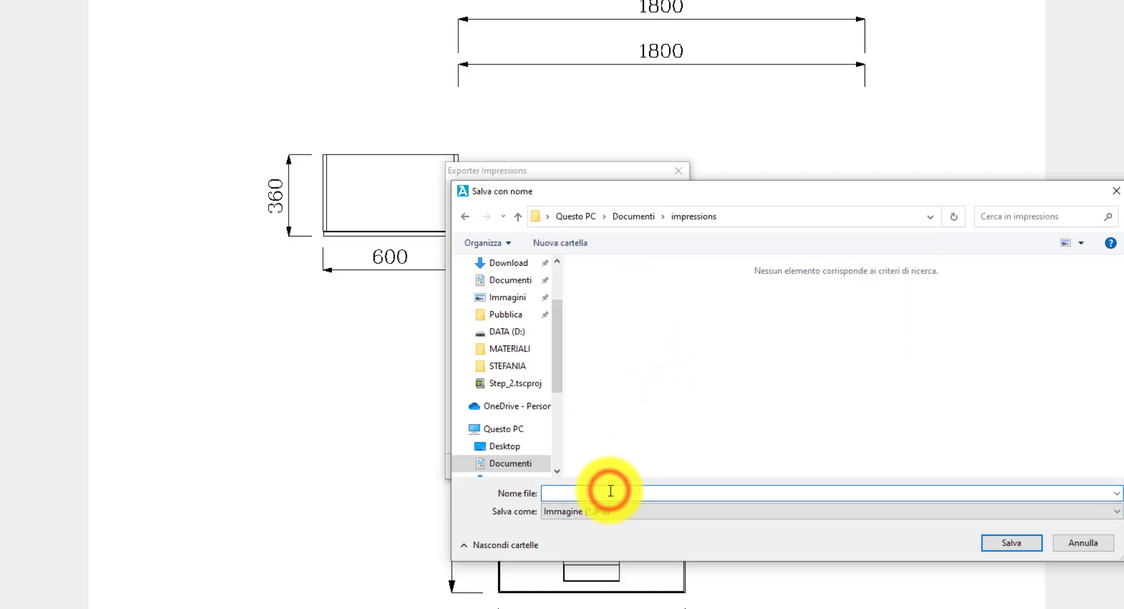
pyautogui.write('res')
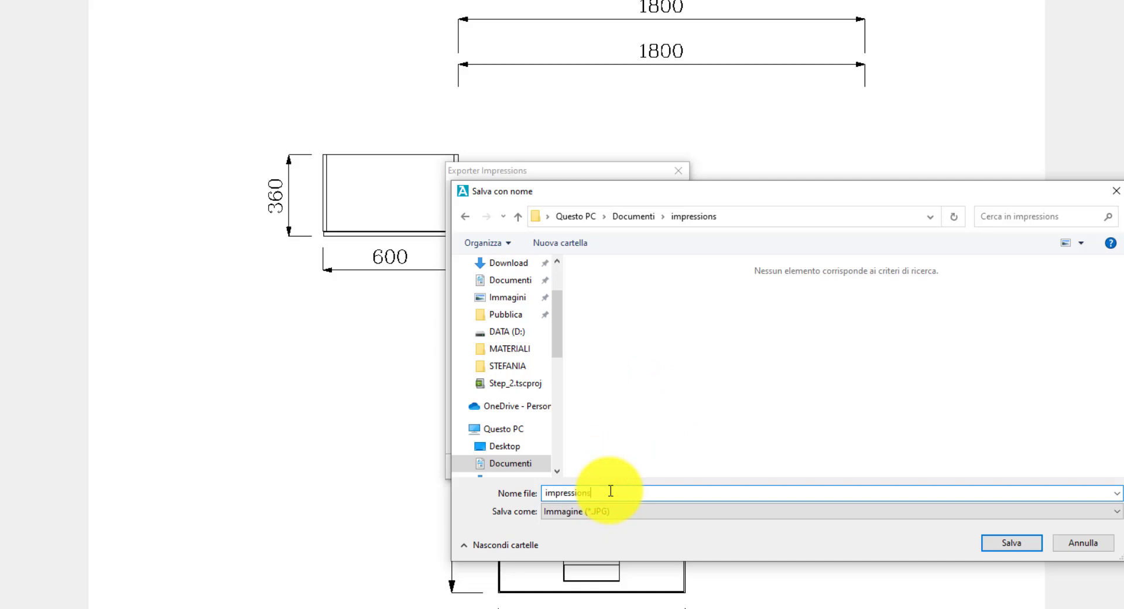
pyautogui.write('sions')
pyautogui.click(1011, 541)
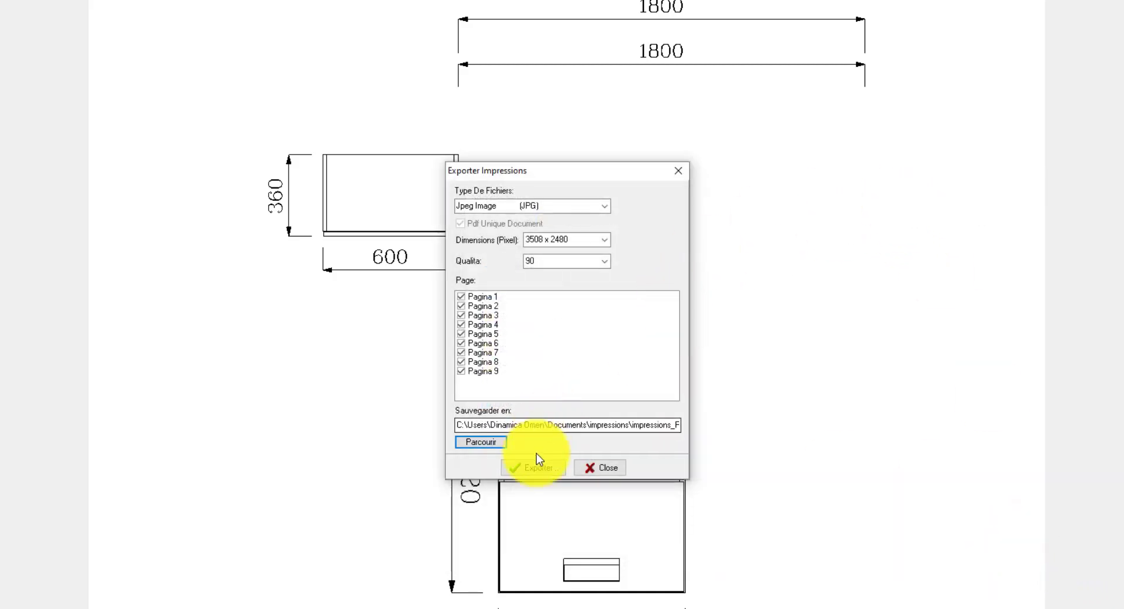
# Export all the selected pages as JPG images, and leave the export settings and the print preview
pyautogui.click(531, 469)
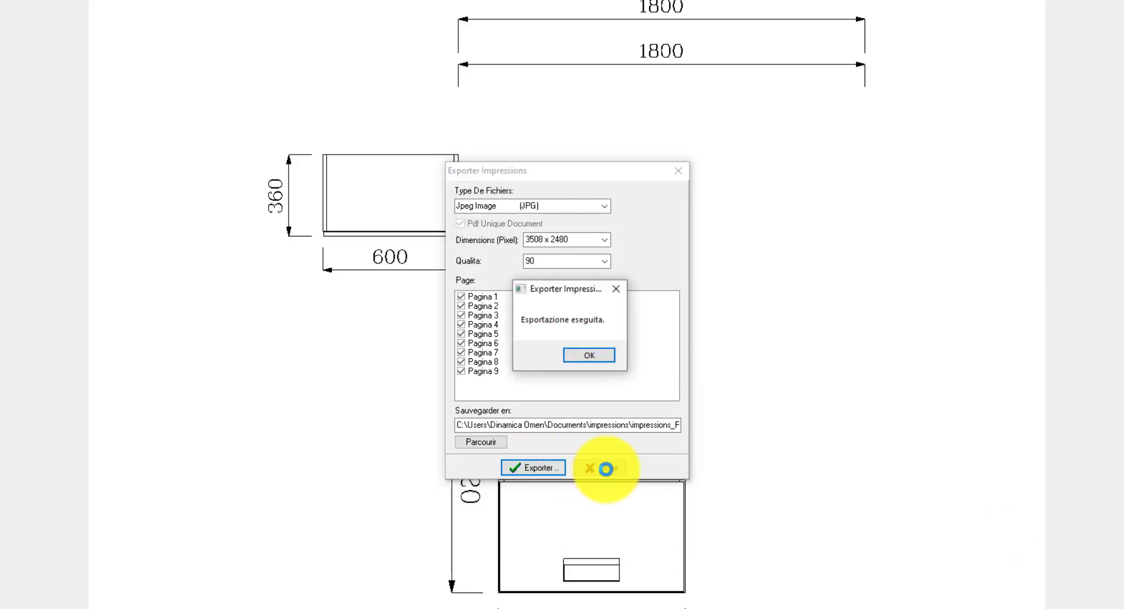
pyautogui.click(591, 355)
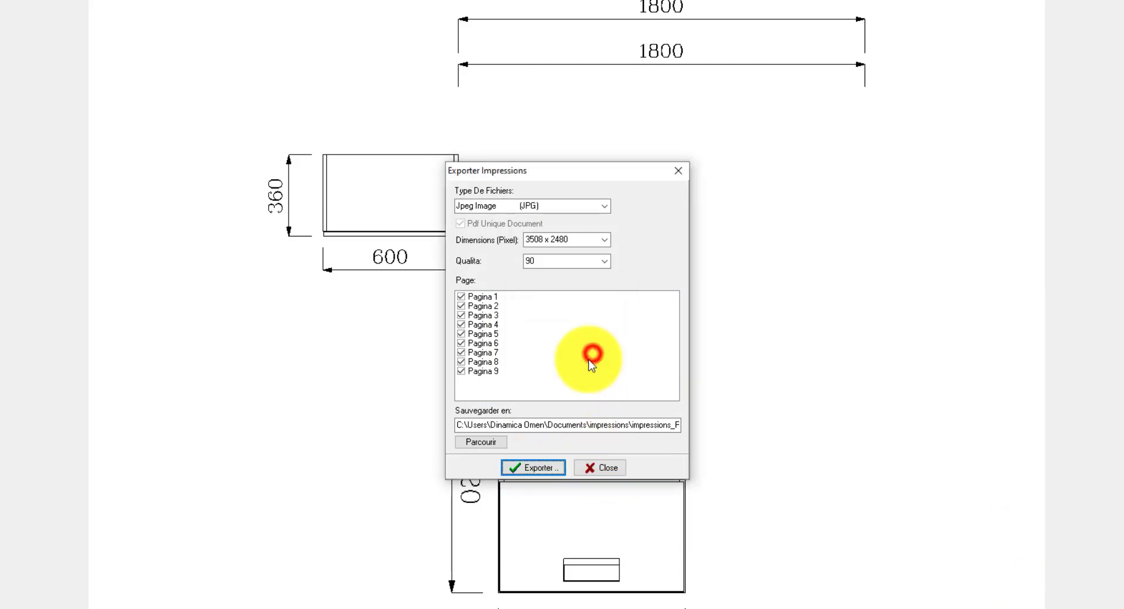
pyautogui.click(596, 466)
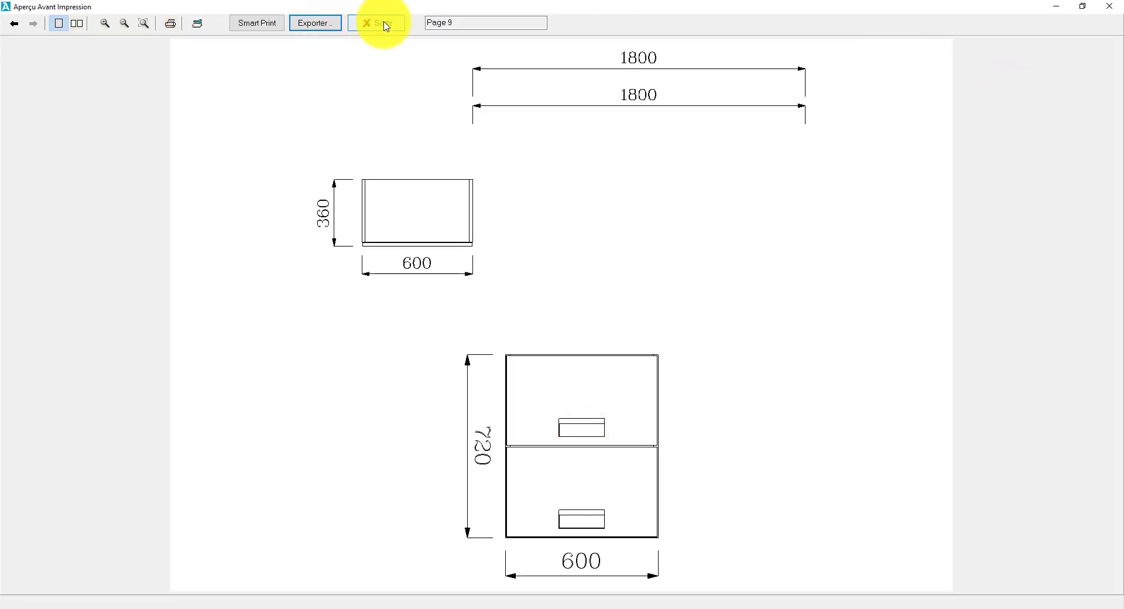
pyautogui.click(383, 23)
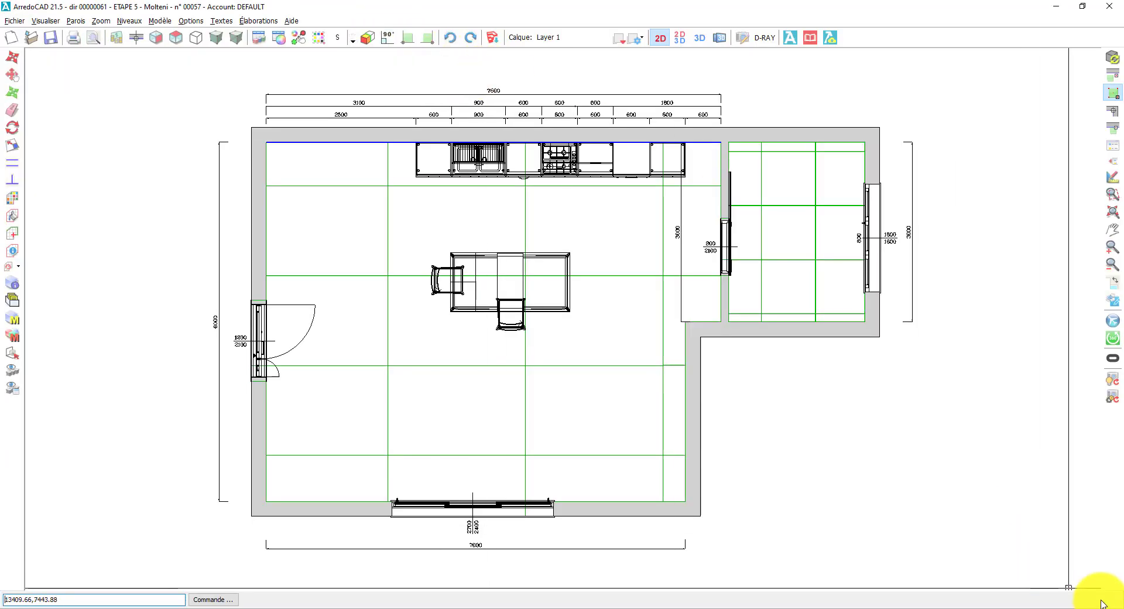
# Switch to File Explorer, go to the impressions folder in Documents and open impressions_PAG1.JPG
pyautogui.click(1120, 606)
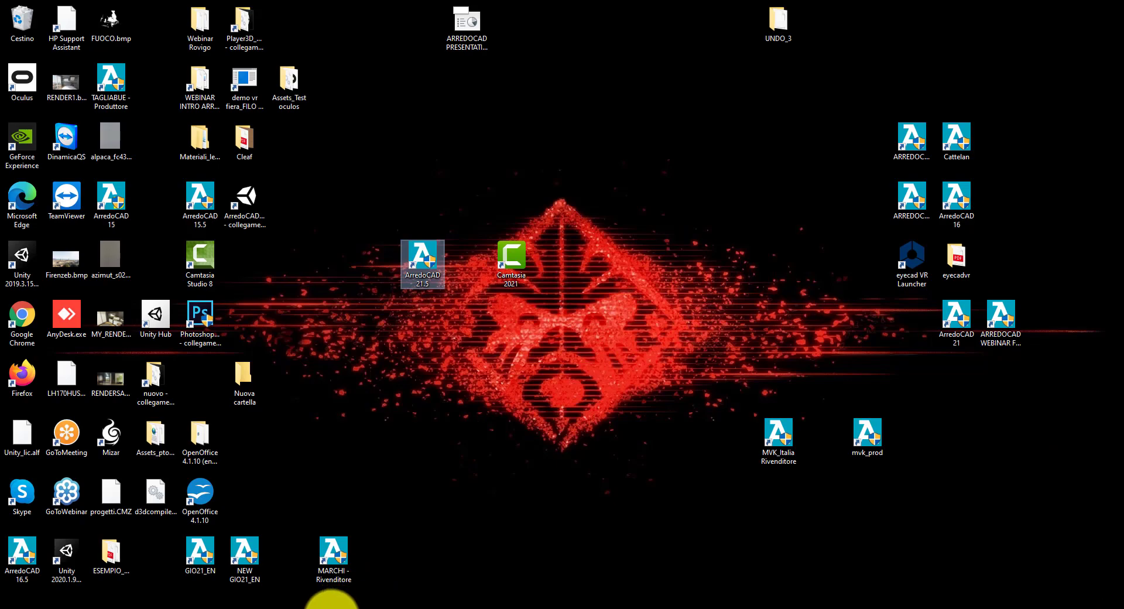
pyautogui.click(331, 604)
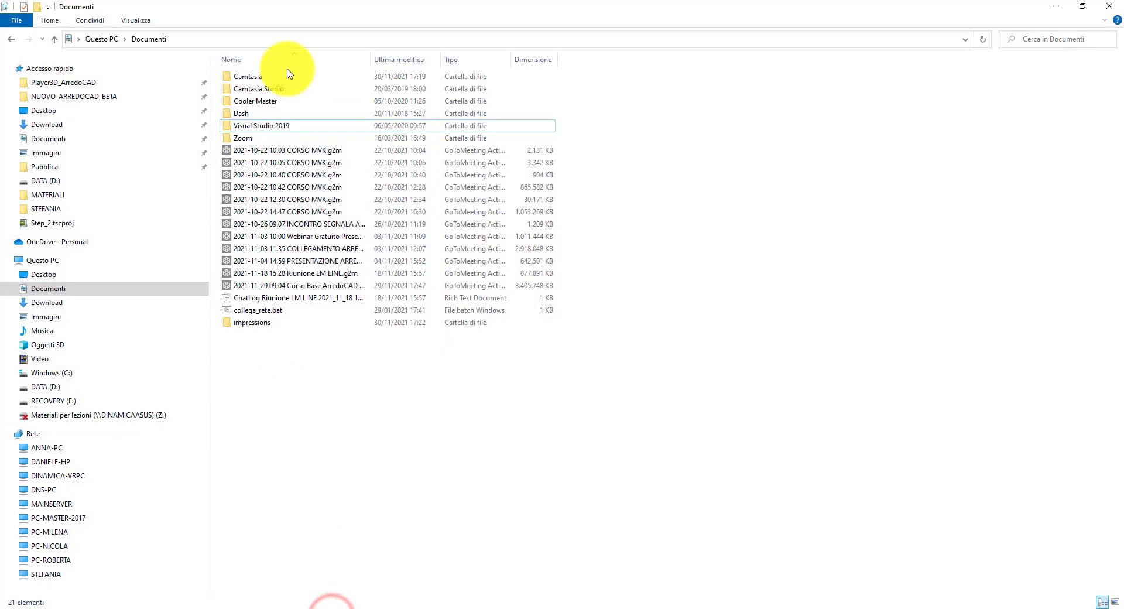
pyautogui.doubleClick(252, 324)
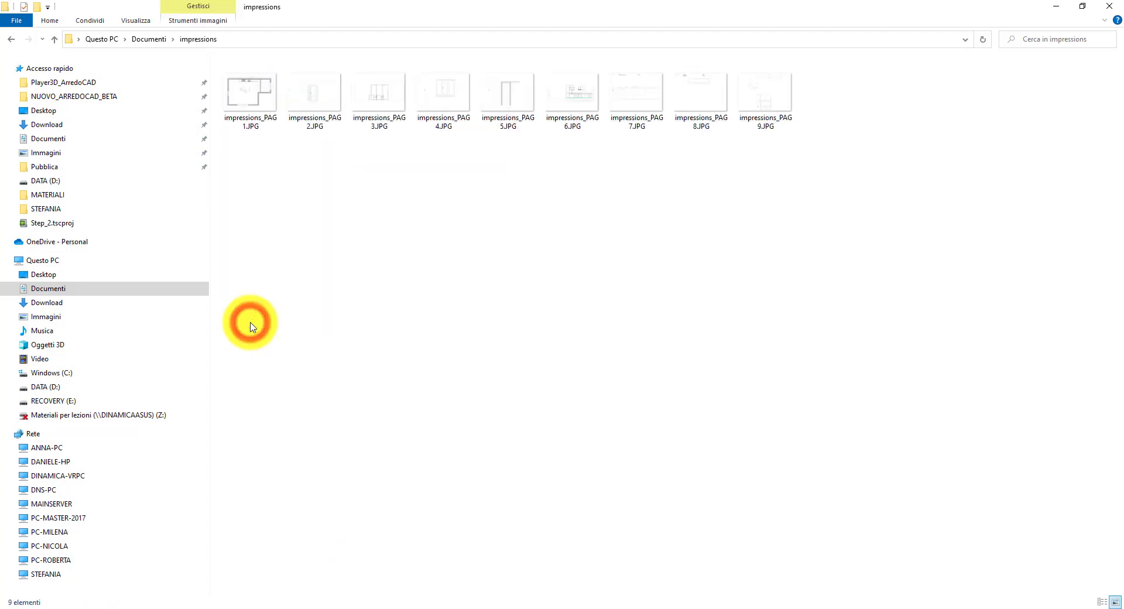
pyautogui.click(250, 114)
pyautogui.doubleClick(250, 112)
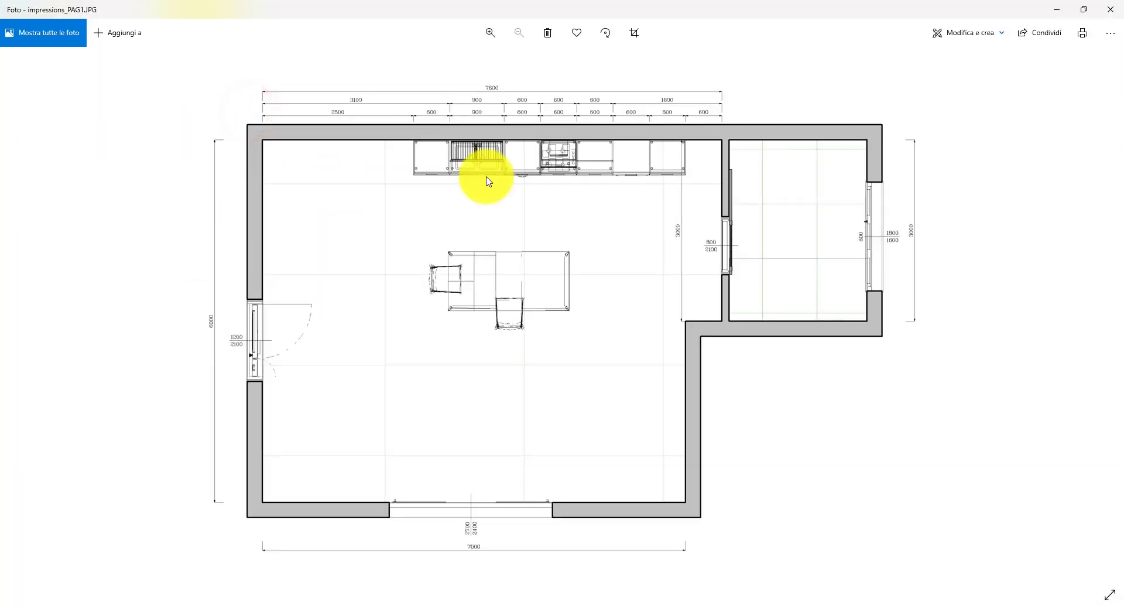
# Look through the exported images in Photos, from the floor plan up to impressions_PAG9.JPG
pyautogui.click(1042, 338)
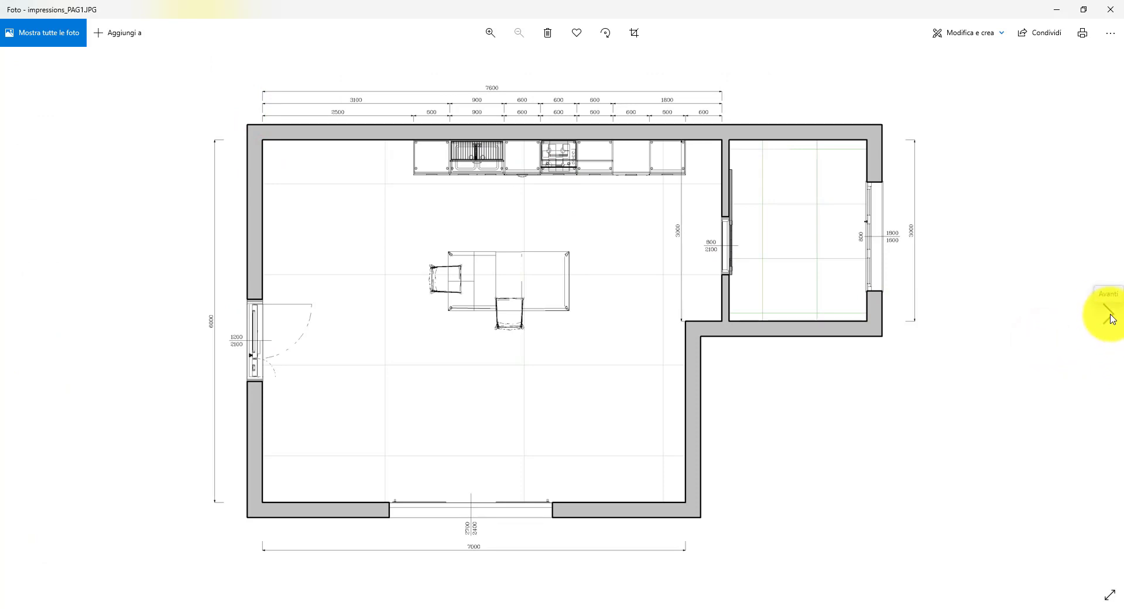
pyautogui.click(1112, 319)
pyautogui.click(1112, 316)
pyautogui.click(1113, 316)
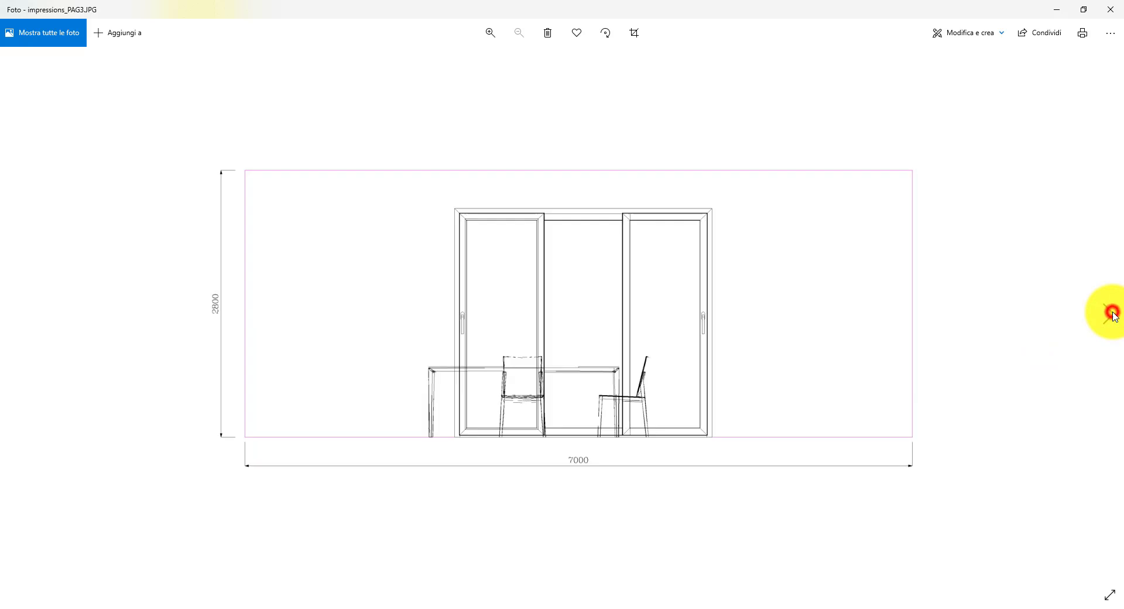
pyautogui.click(1113, 317)
pyautogui.click(1113, 315)
pyautogui.click(1114, 315)
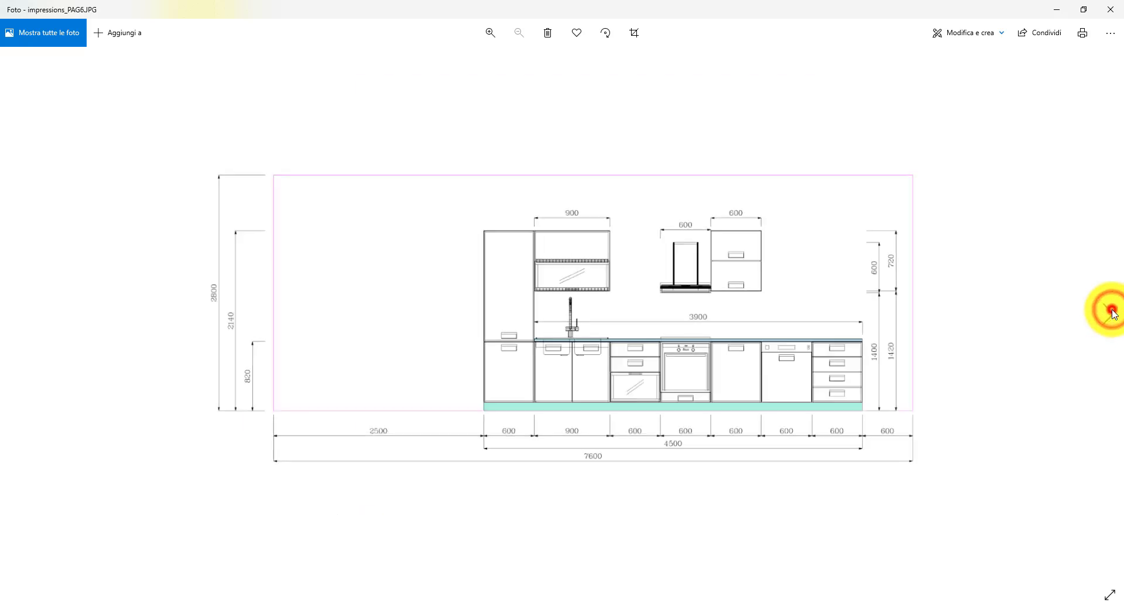
pyautogui.click(1114, 315)
pyautogui.click(1113, 314)
pyautogui.click(1113, 315)
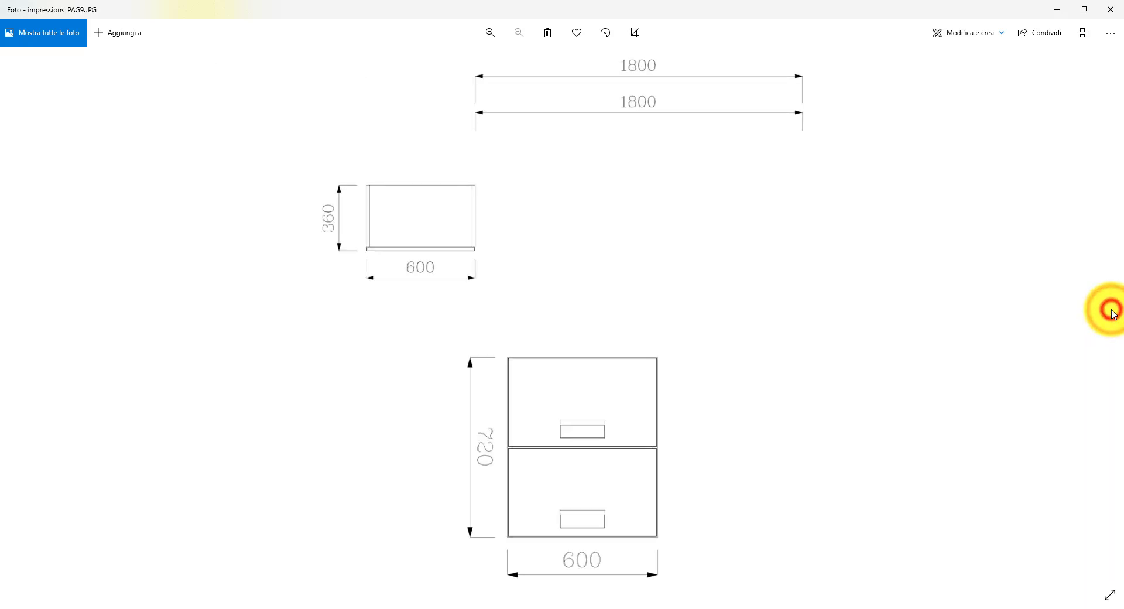
# Close the exported image and the impressions folder, and switch back to the kitchen project in ArredoCAD
pyautogui.click(1115, 9)
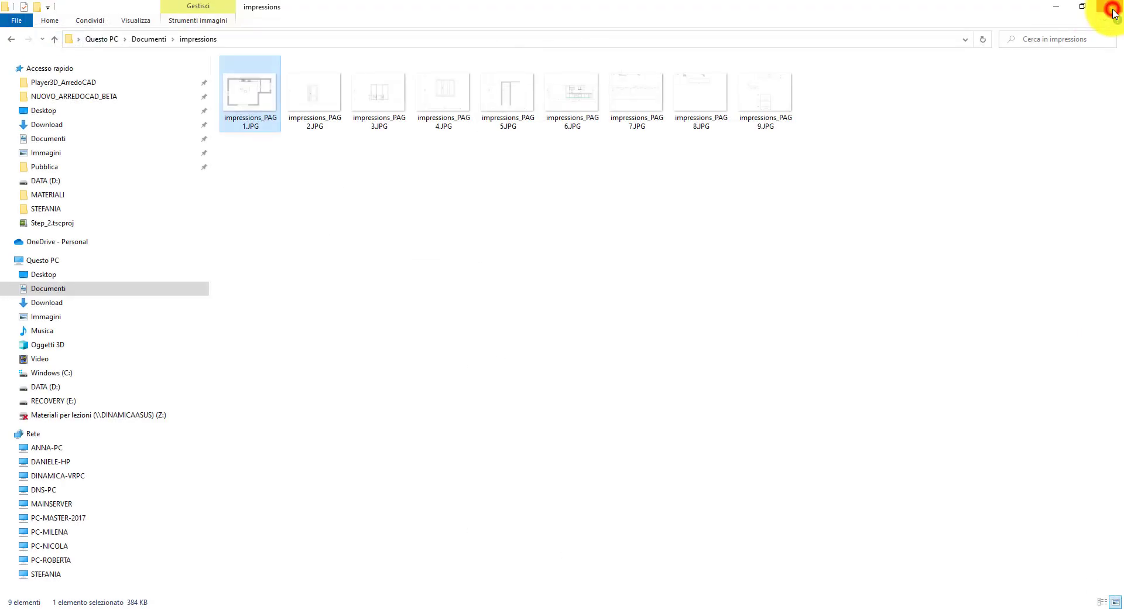
pyautogui.click(1111, 7)
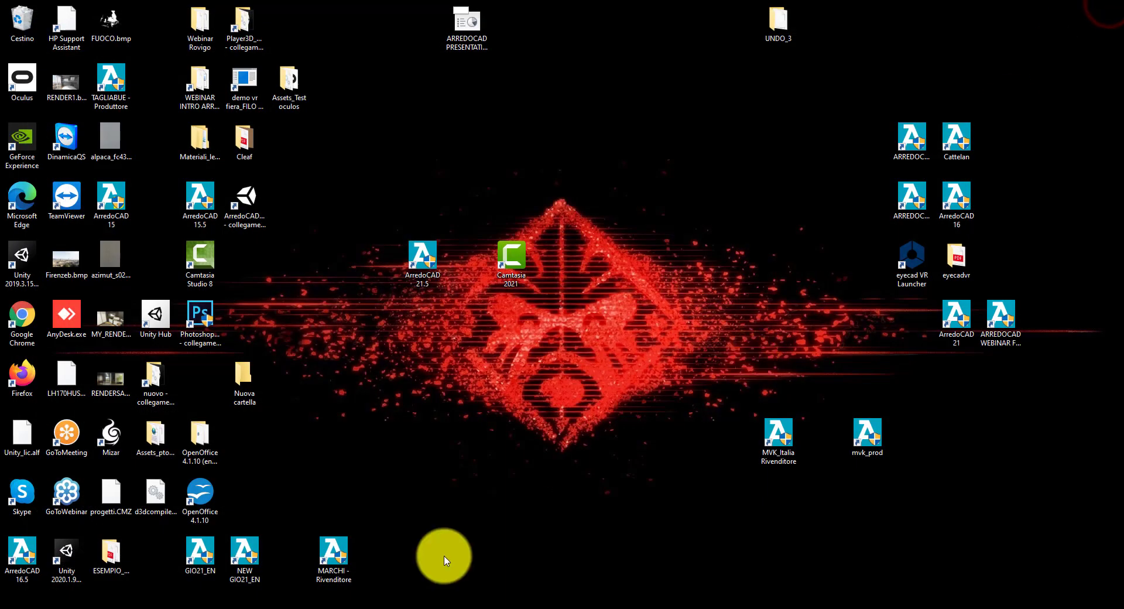
pyautogui.click(417, 606)
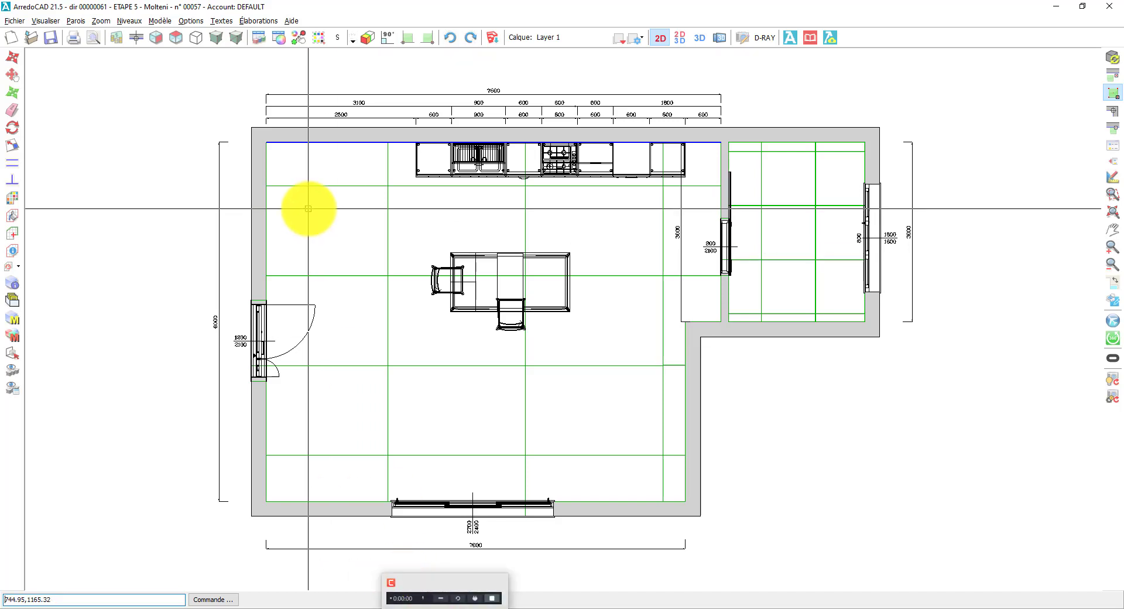
# Open the project's article list and update it from the composition file, keeping the manual changes
pyautogui.click(258, 21)
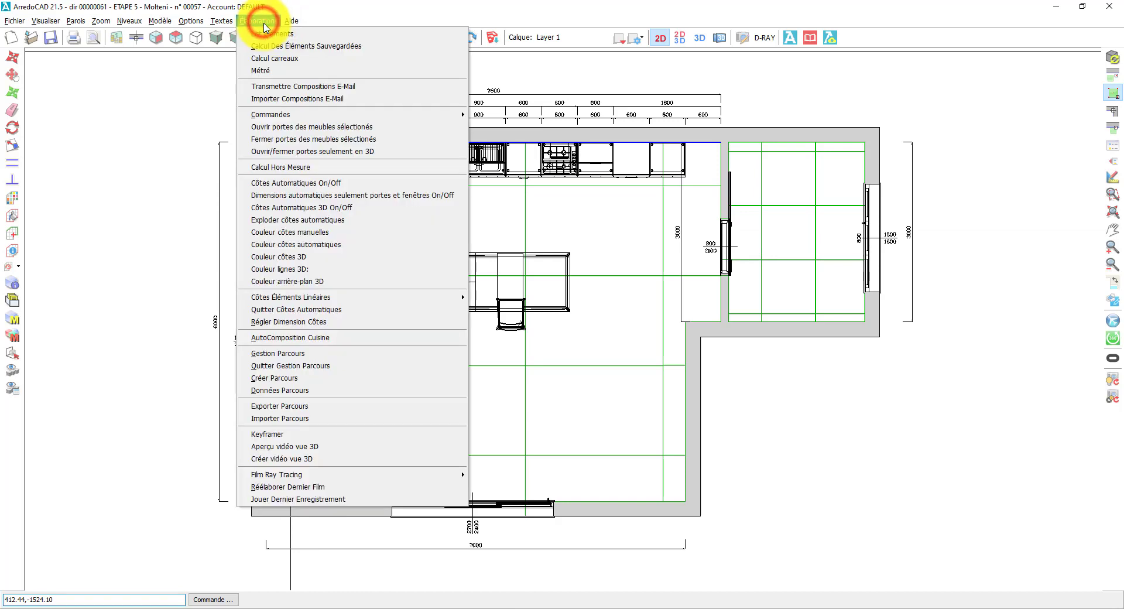
pyautogui.click(269, 34)
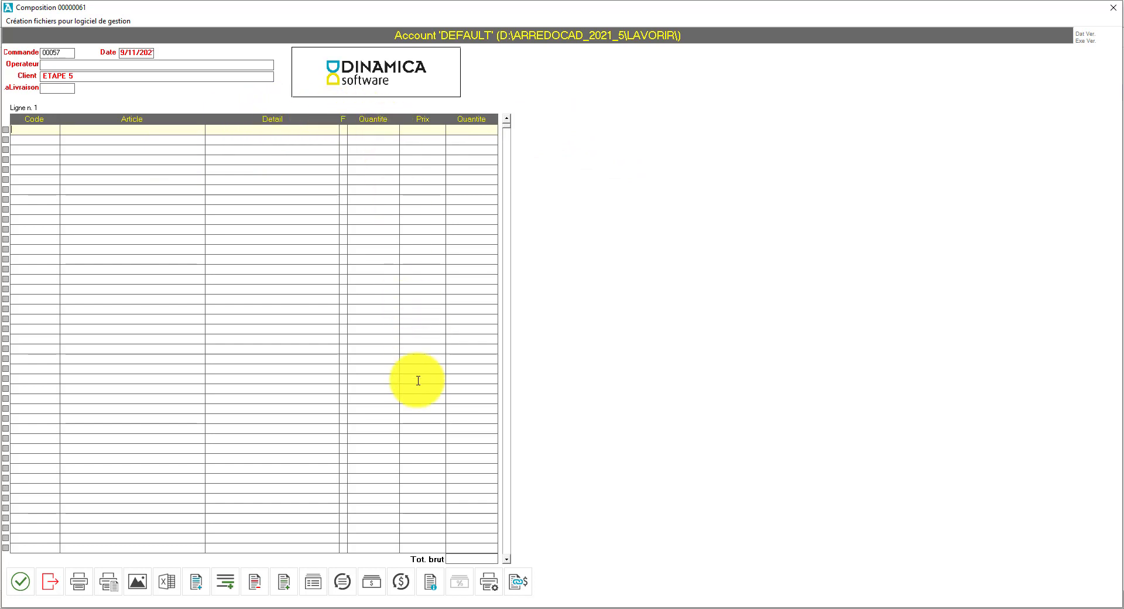
pyautogui.click(344, 587)
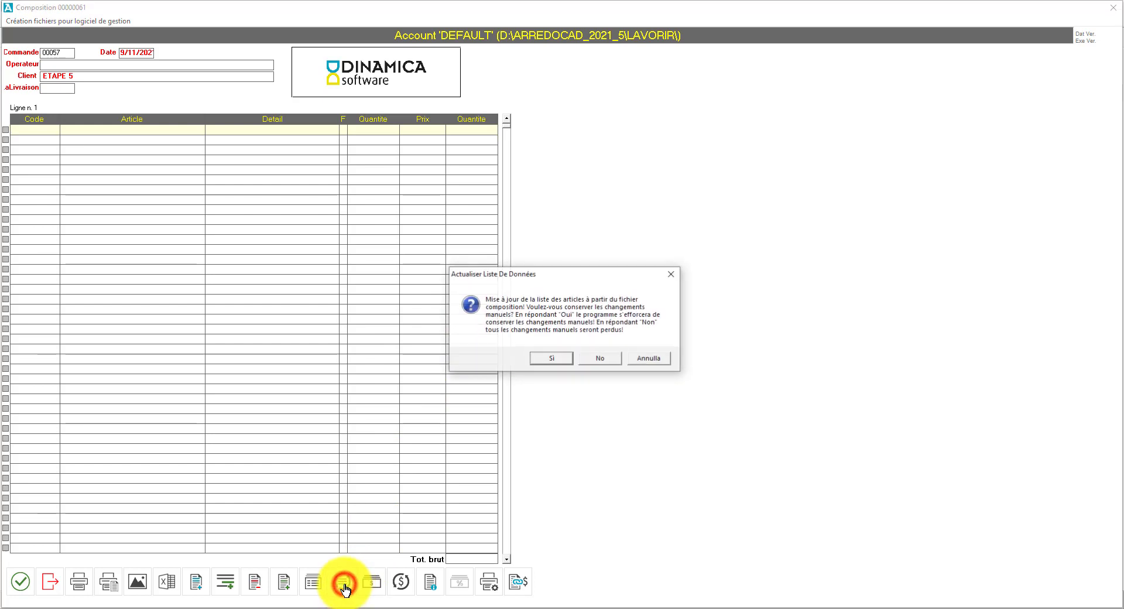
pyautogui.click(554, 359)
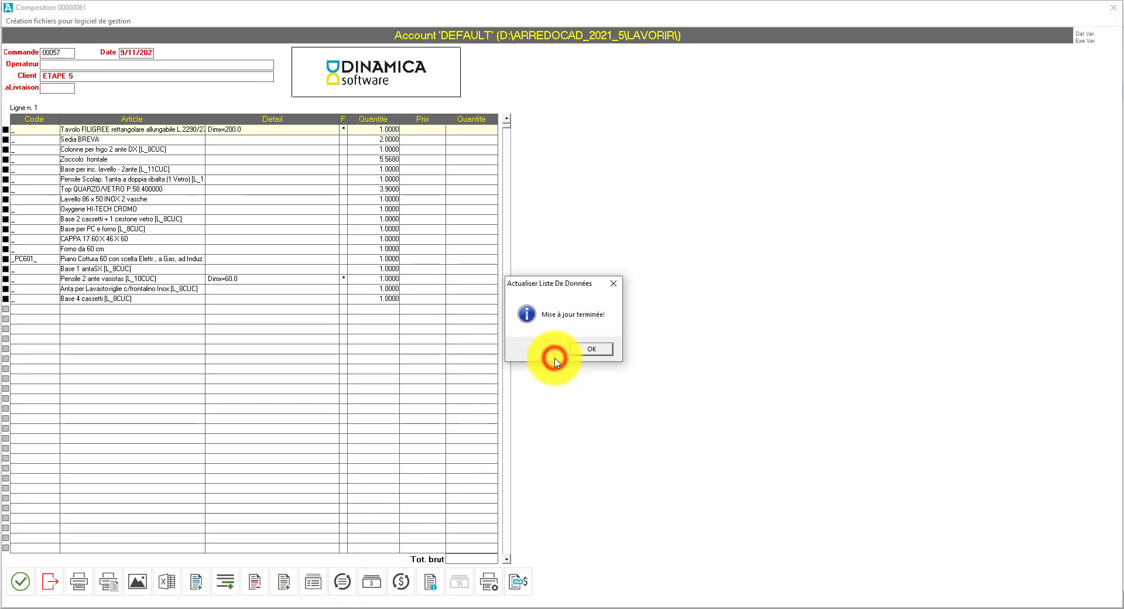
pyautogui.click(590, 350)
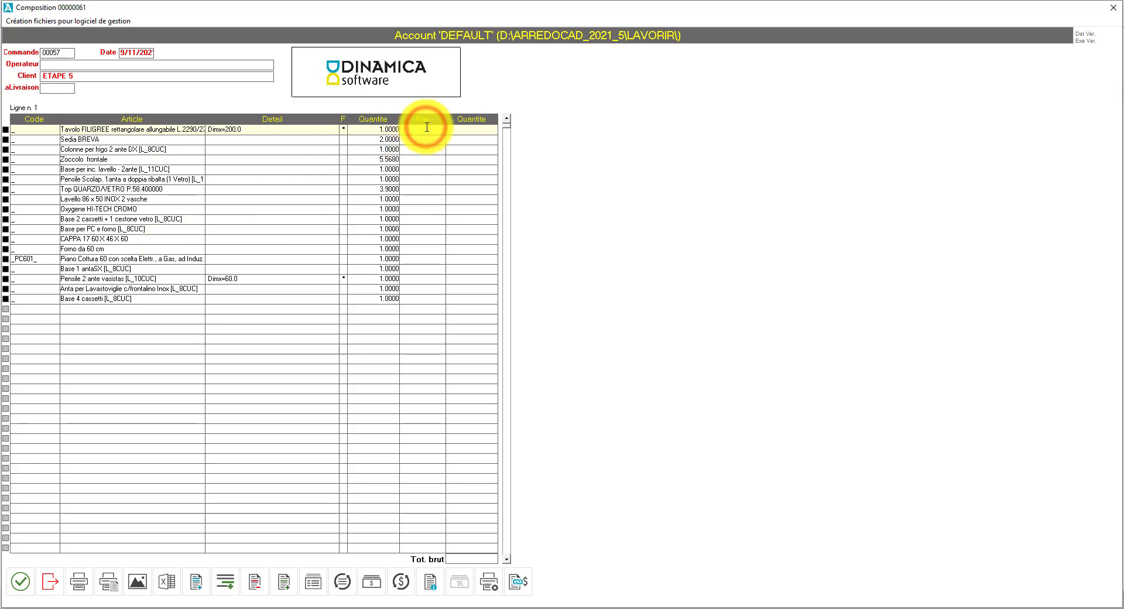
# Set the unit price of the FILIGREE table to 500 and of the BREVA chair to 200
pyautogui.write('500')
pyautogui.click(428, 141)
pyautogui.write('200')
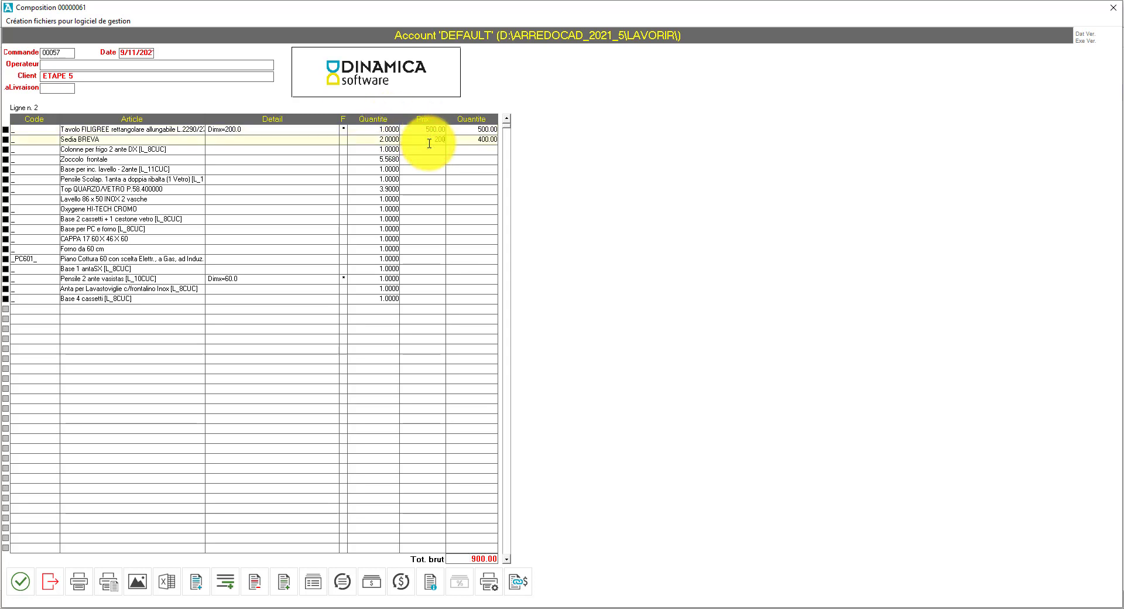
pyautogui.click(440, 409)
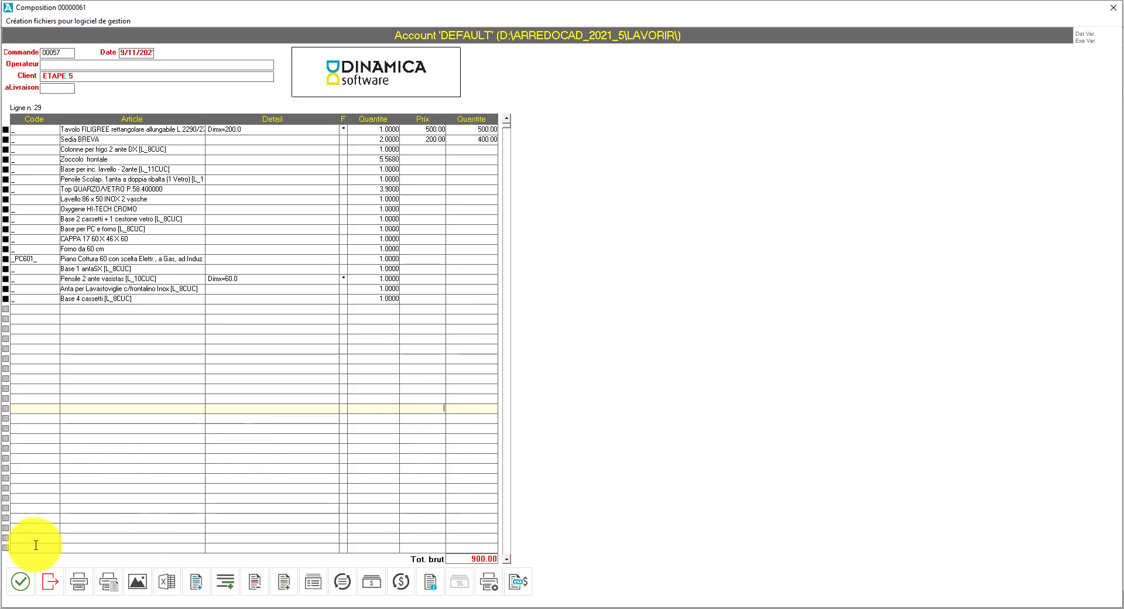
# Preview the detailed printout of the priced article list, leave the preview and confirm the list
pyautogui.click(109, 585)
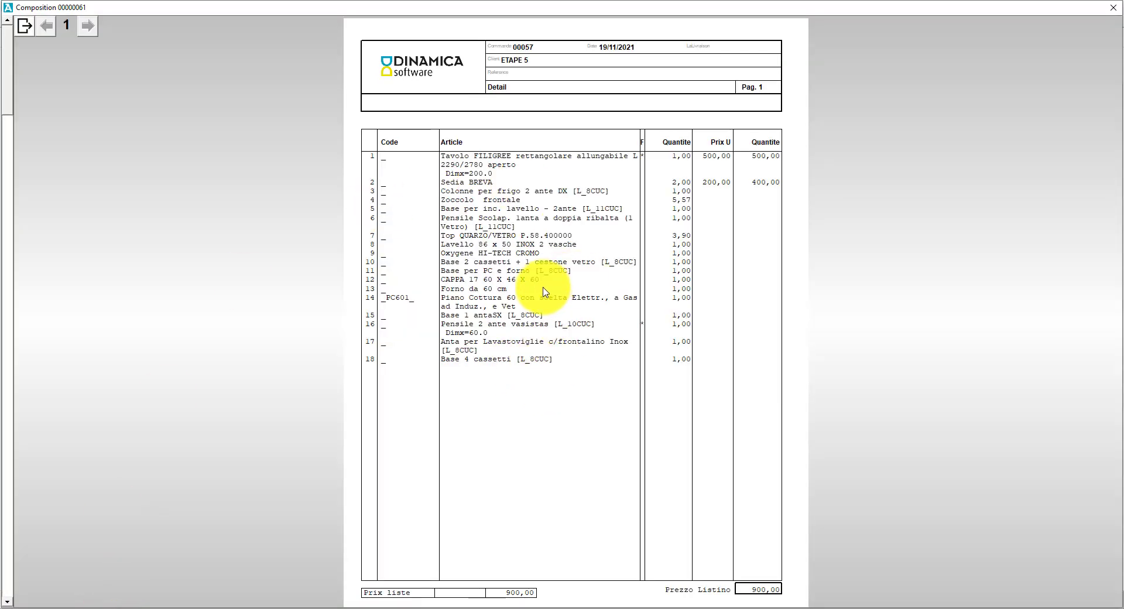
pyautogui.click(1114, 7)
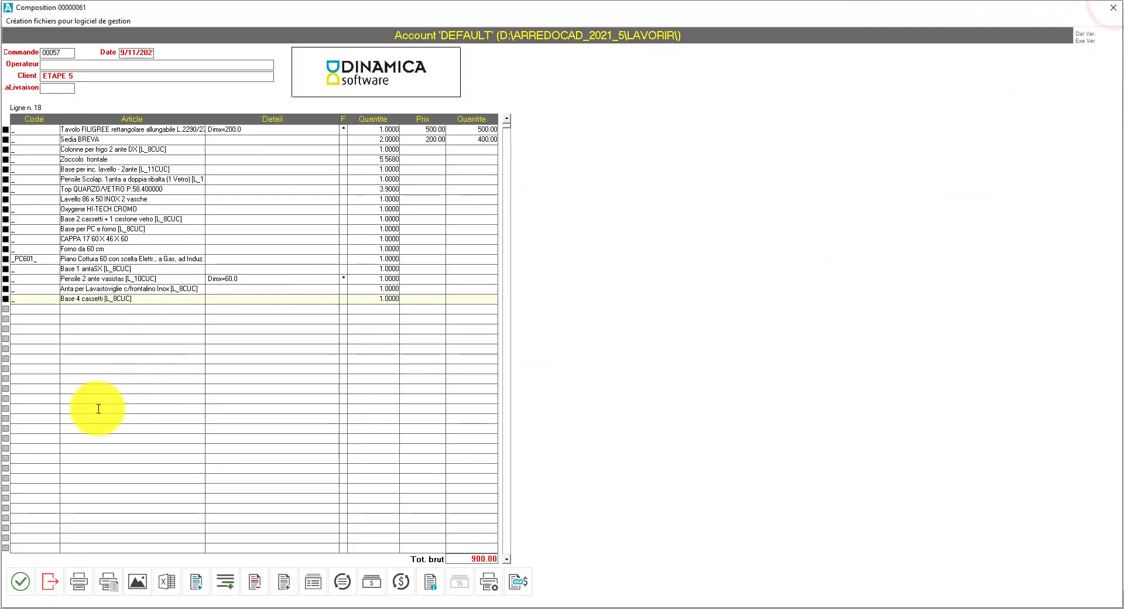
pyautogui.click(23, 584)
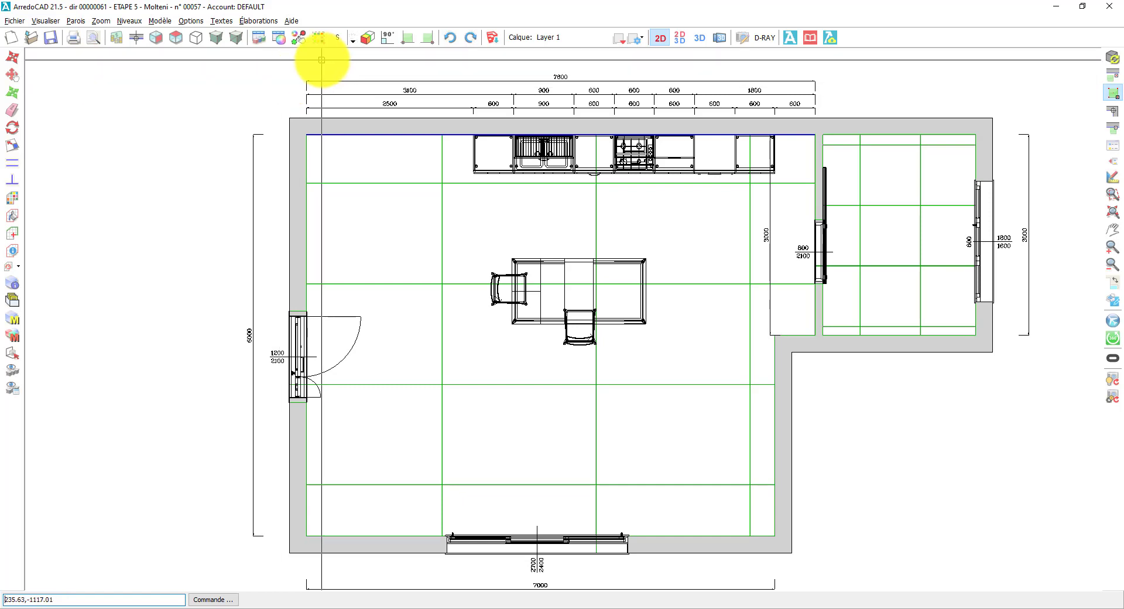
# Bring up the list of saved projects, saving the current project's modifications
pyautogui.click(15, 25)
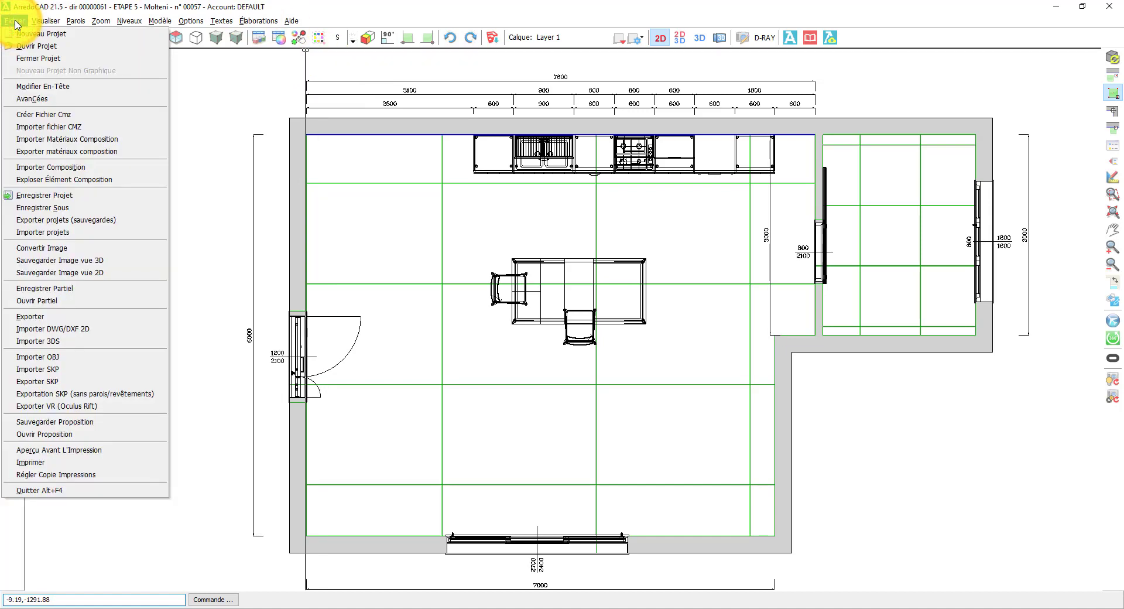
pyautogui.click(21, 45)
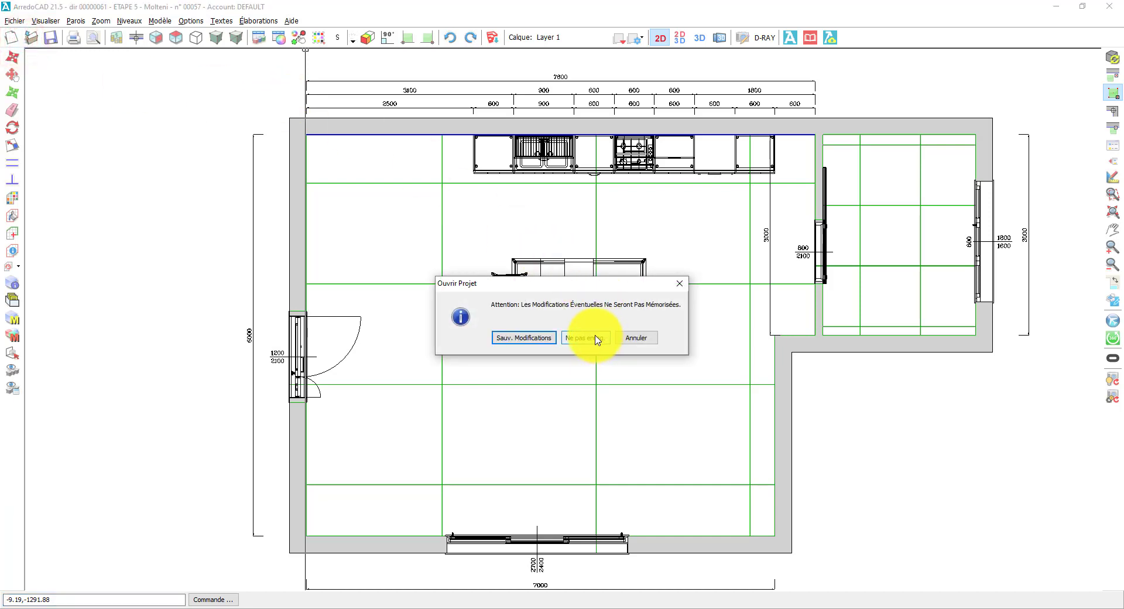
pyautogui.click(535, 334)
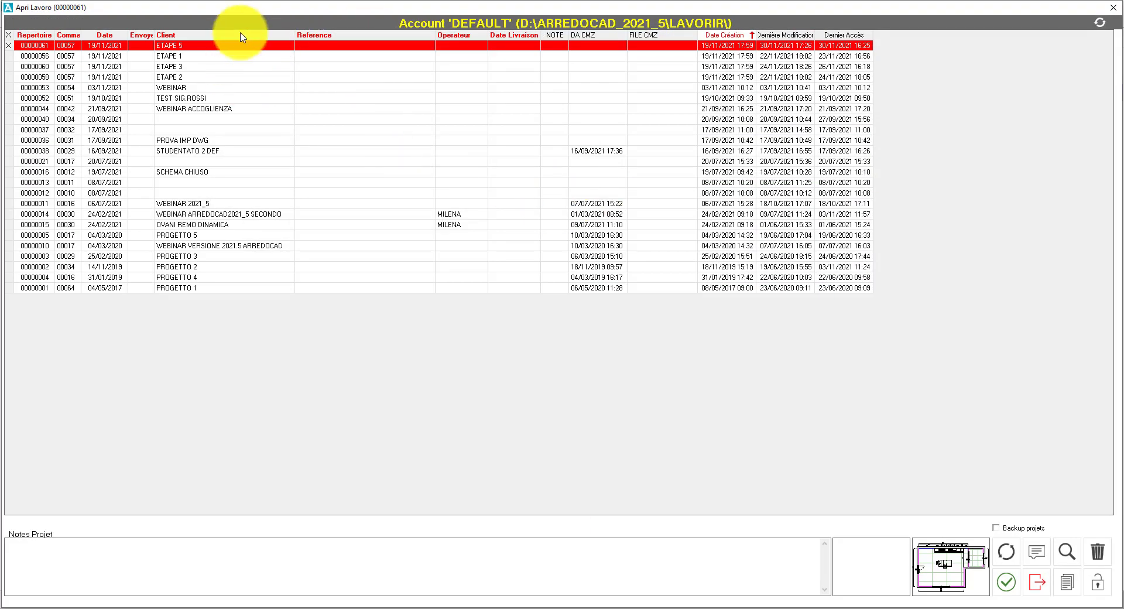
# Preview the saved projects ETAPE 3, ETAPE 2 and WEBINAR, and reopen ETAPE 5, accepting its project data
pyautogui.click(220, 66)
pyautogui.click(220, 77)
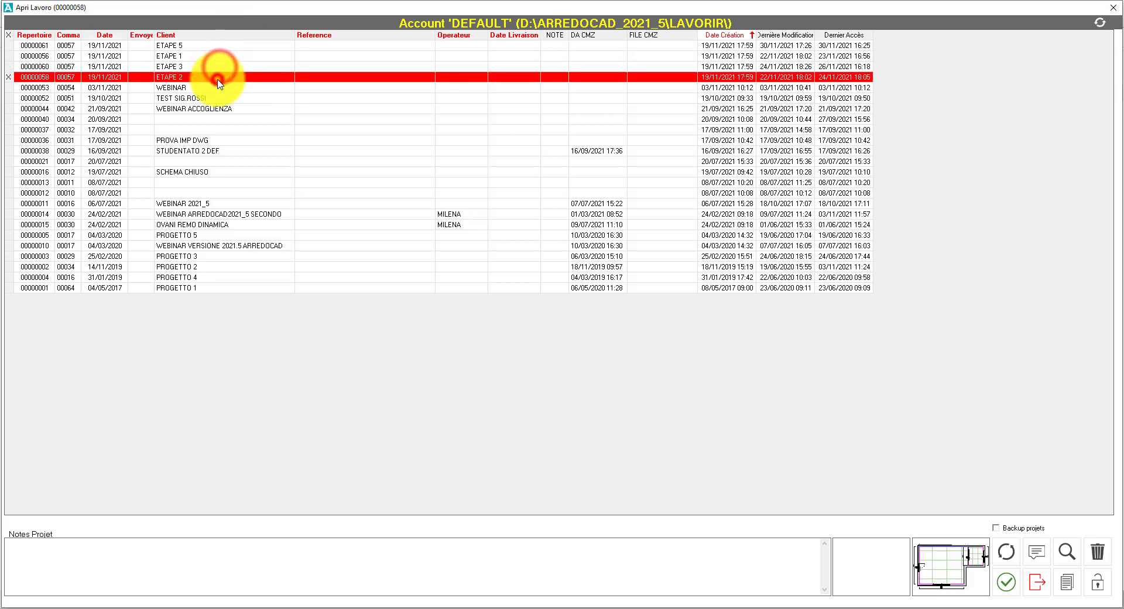
pyautogui.click(219, 90)
pyautogui.click(201, 45)
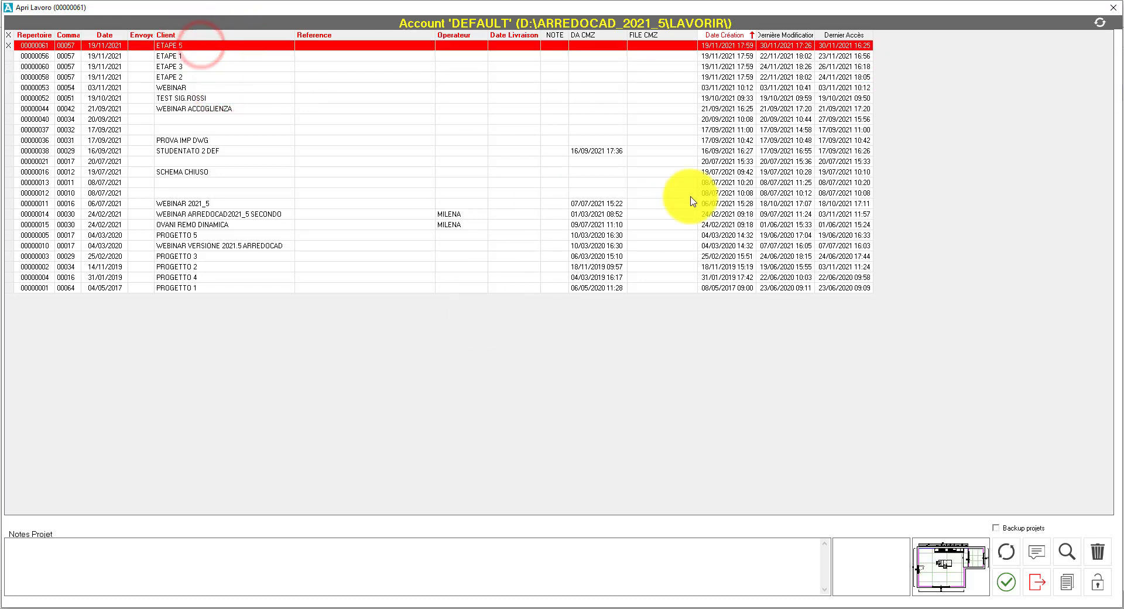
pyautogui.click(1006, 583)
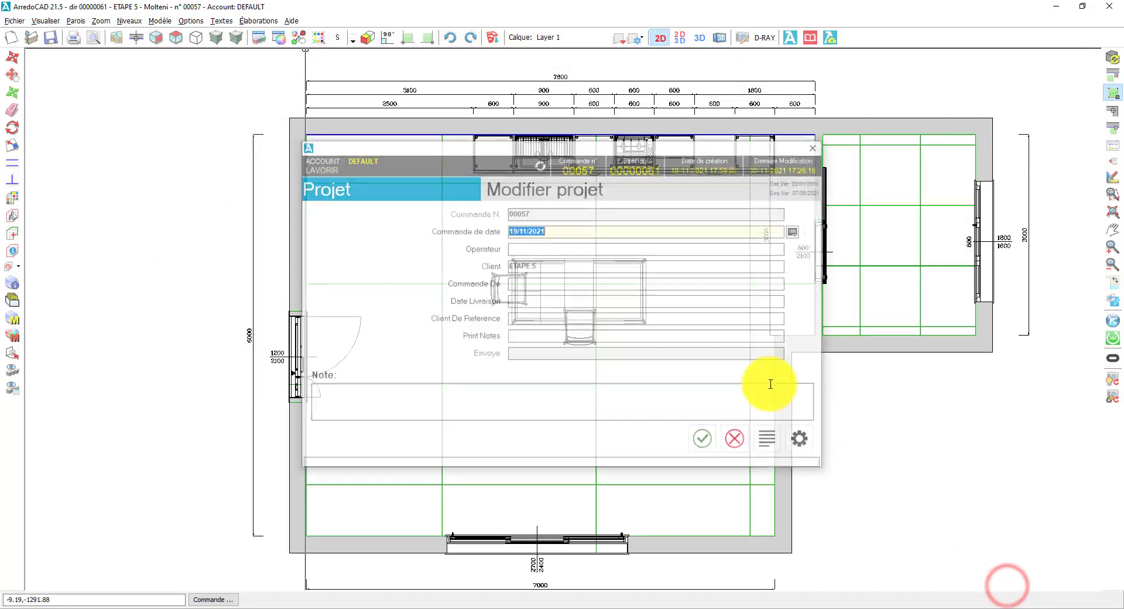
pyautogui.click(703, 447)
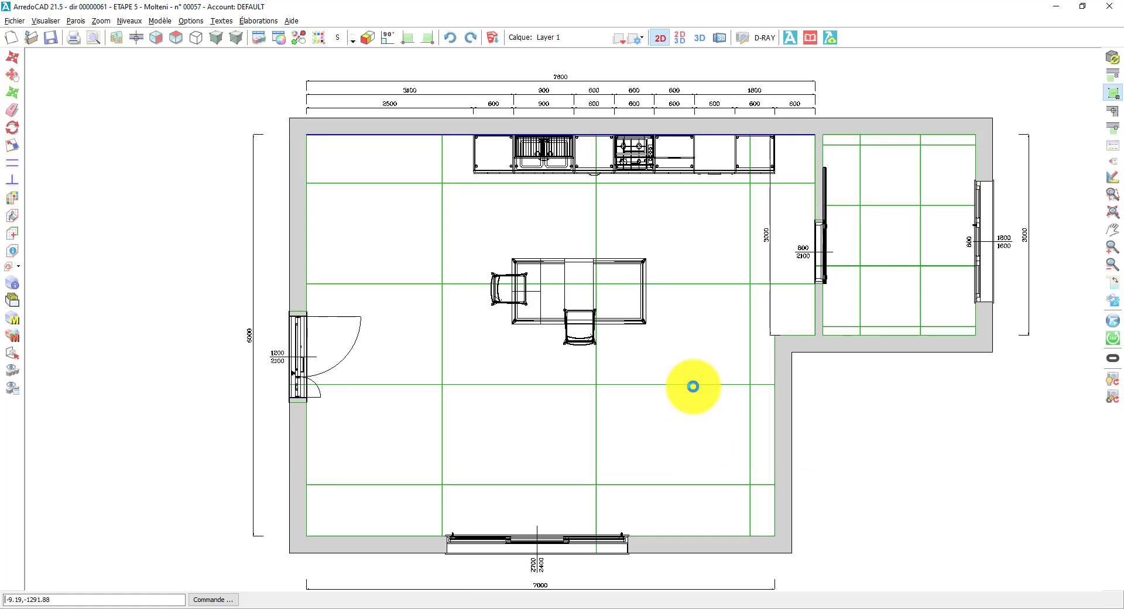
pyautogui.scroll(-1, 693, 387)
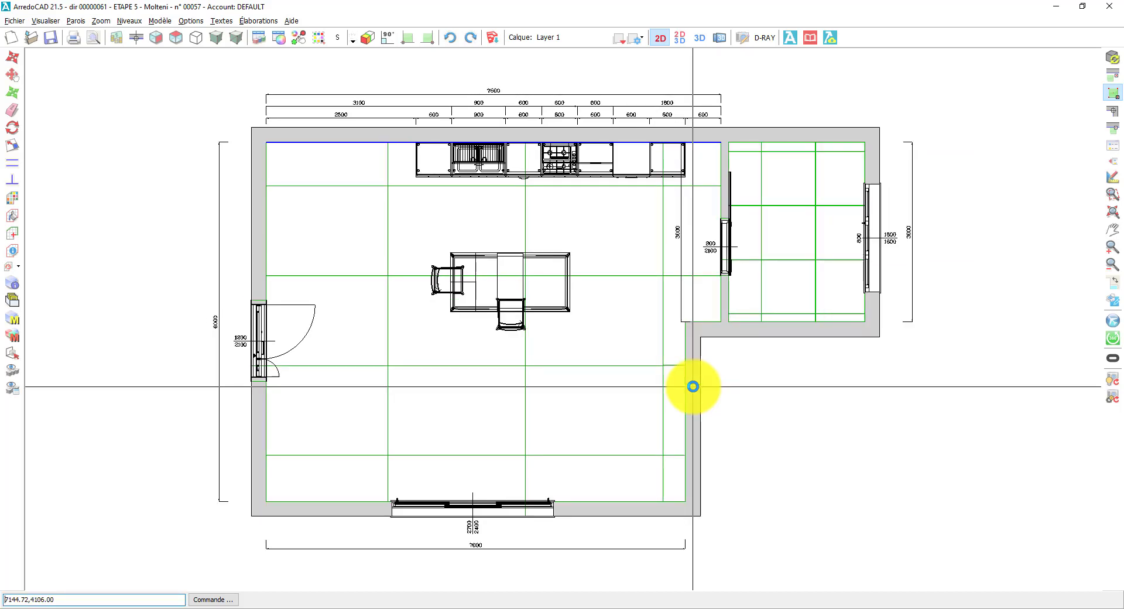